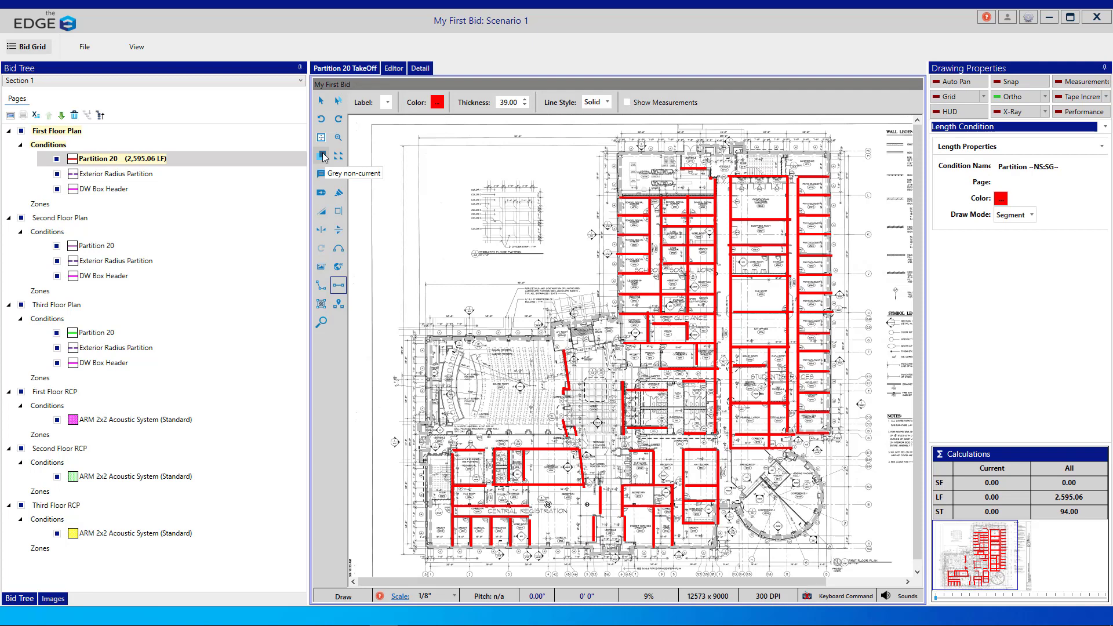
- Turn on Grey non-current and view the takeoffs on the second and third floor plans and all three RCP pages
{"action": "left_click", "coordinate": [323, 155]}
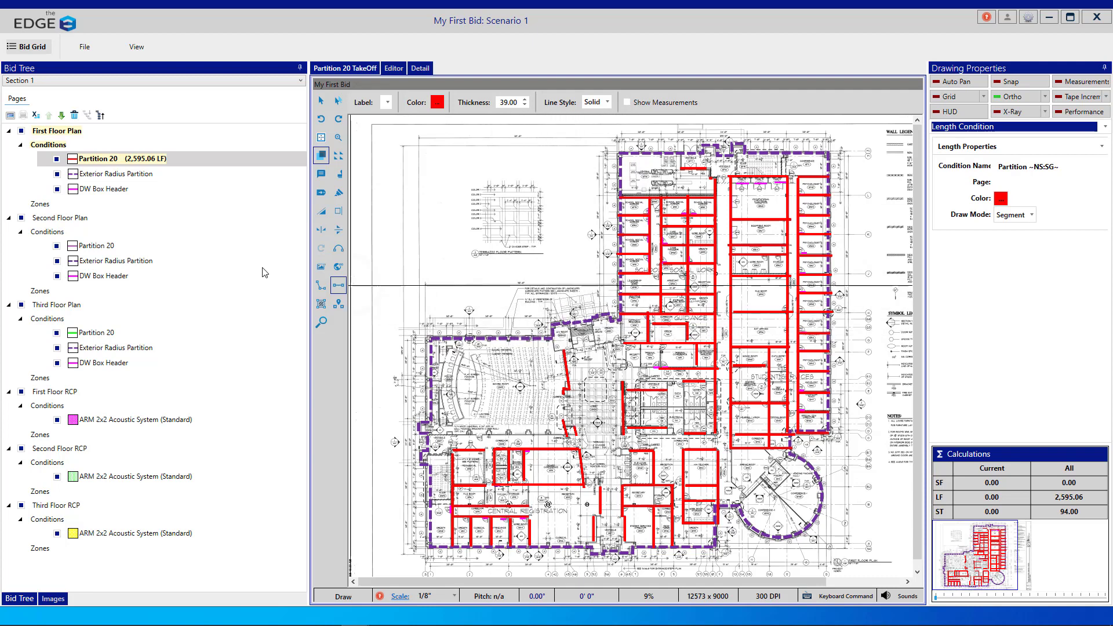
{"action": "left_click", "coordinate": [66, 218]}
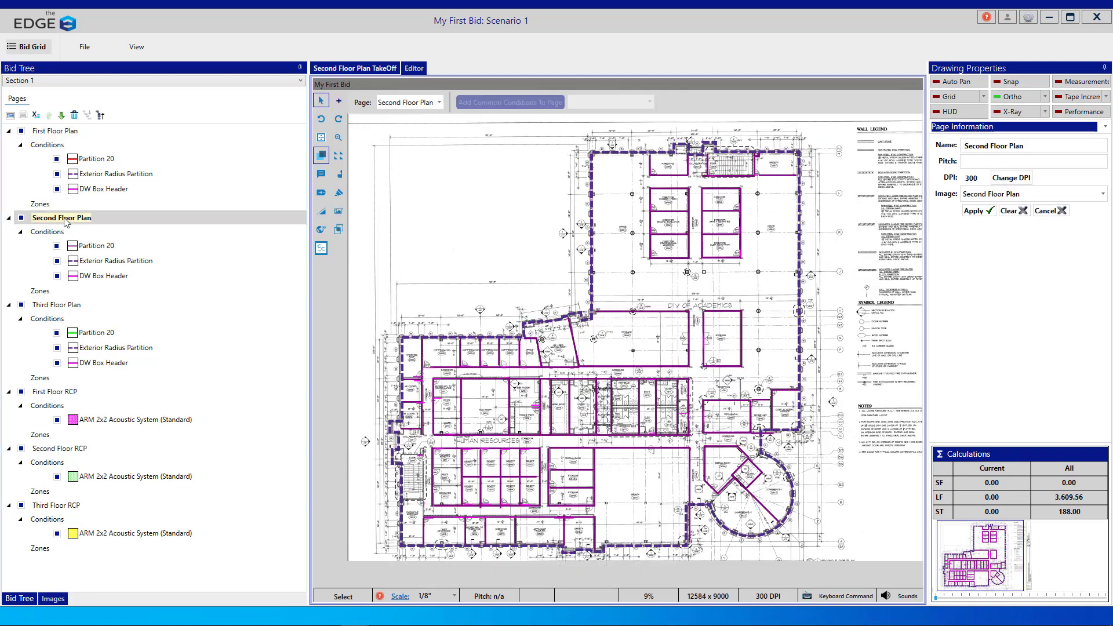
{"action": "left_click", "coordinate": [72, 308]}
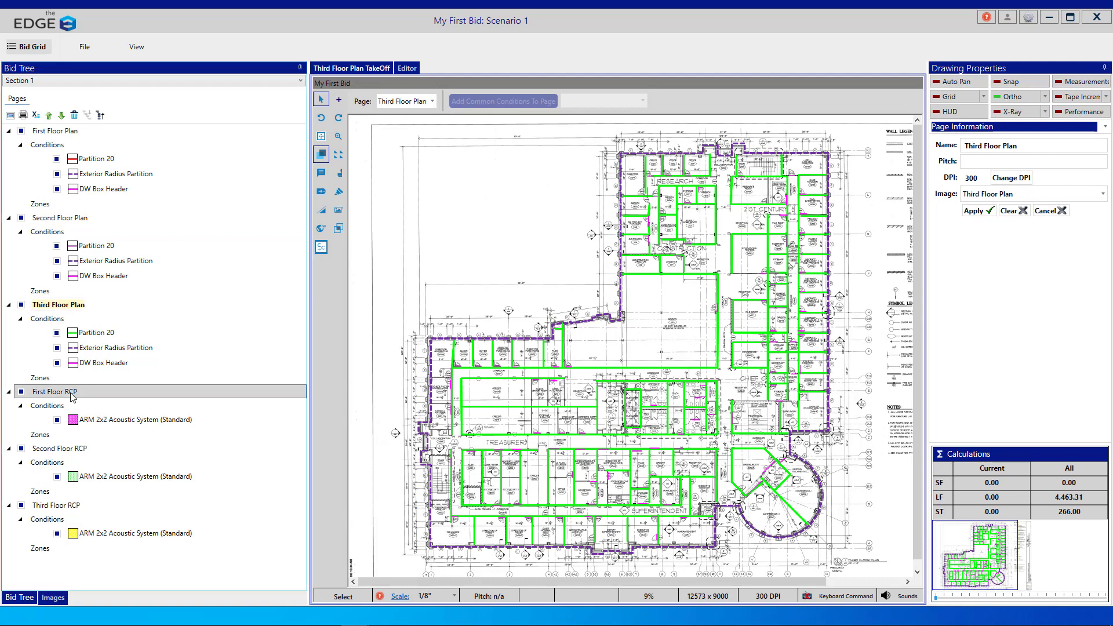
{"action": "left_click", "coordinate": [72, 395]}
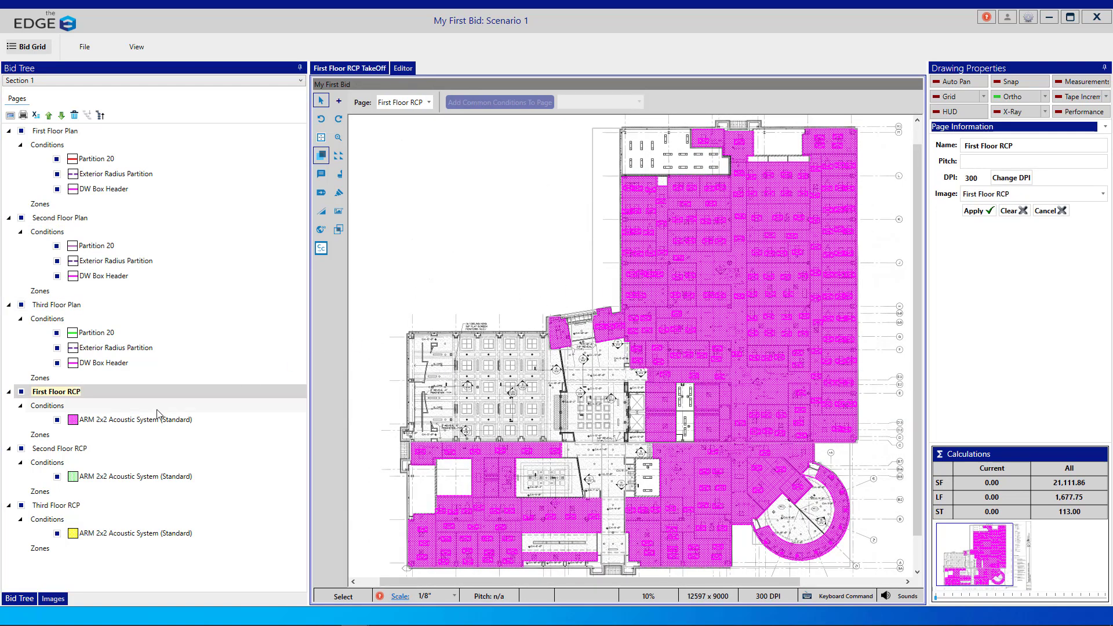
{"action": "left_click", "coordinate": [74, 450]}
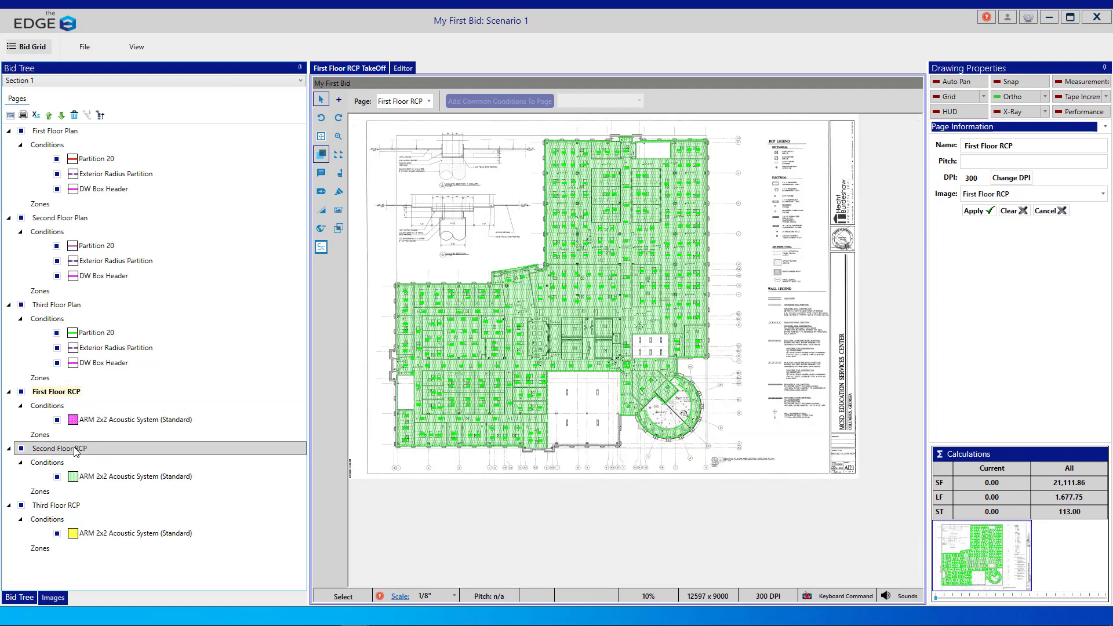
{"action": "left_click", "coordinate": [68, 510]}
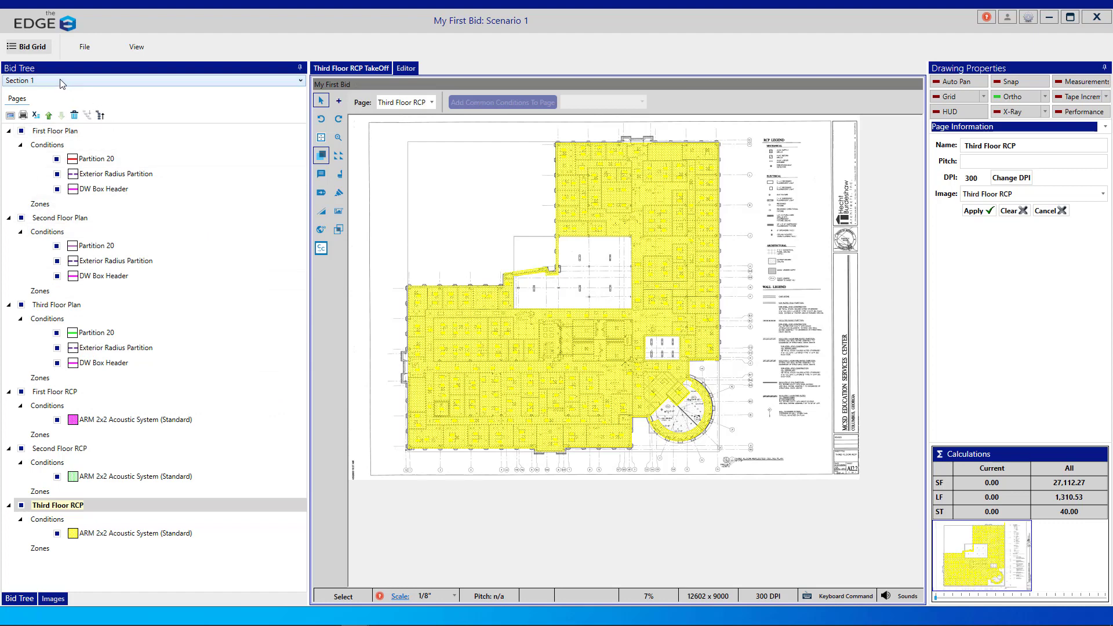
- Return to the bid grid, open the scenario's pricing and set the 18 Ga. 6"x 10' 0" stud's unit price to $3.50
{"action": "left_click", "coordinate": [44, 51]}
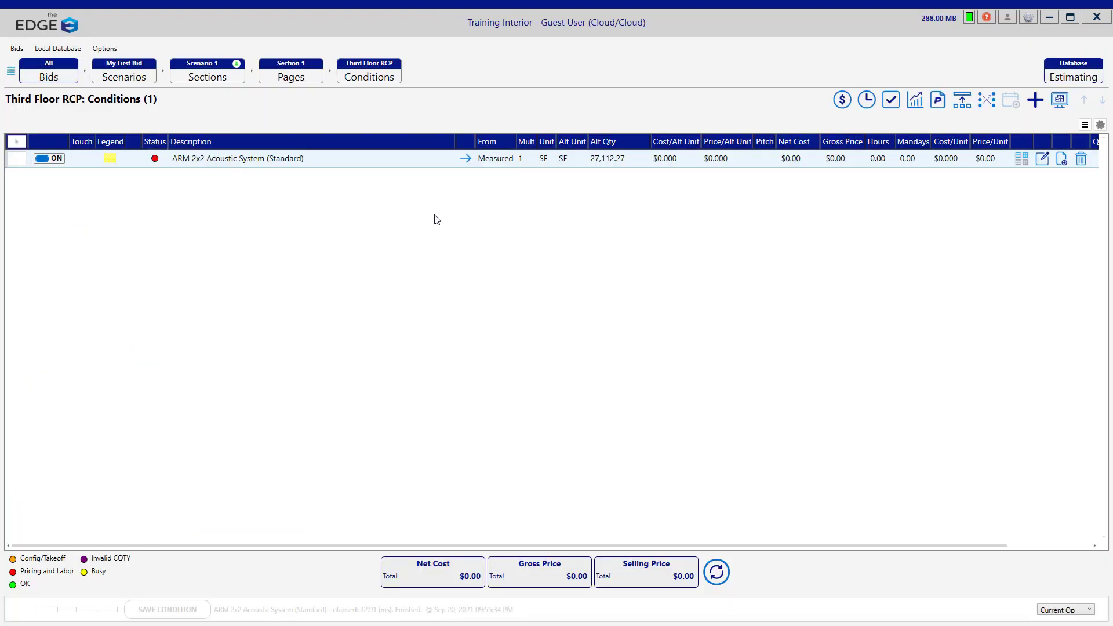
{"action": "left_click", "coordinate": [844, 106]}
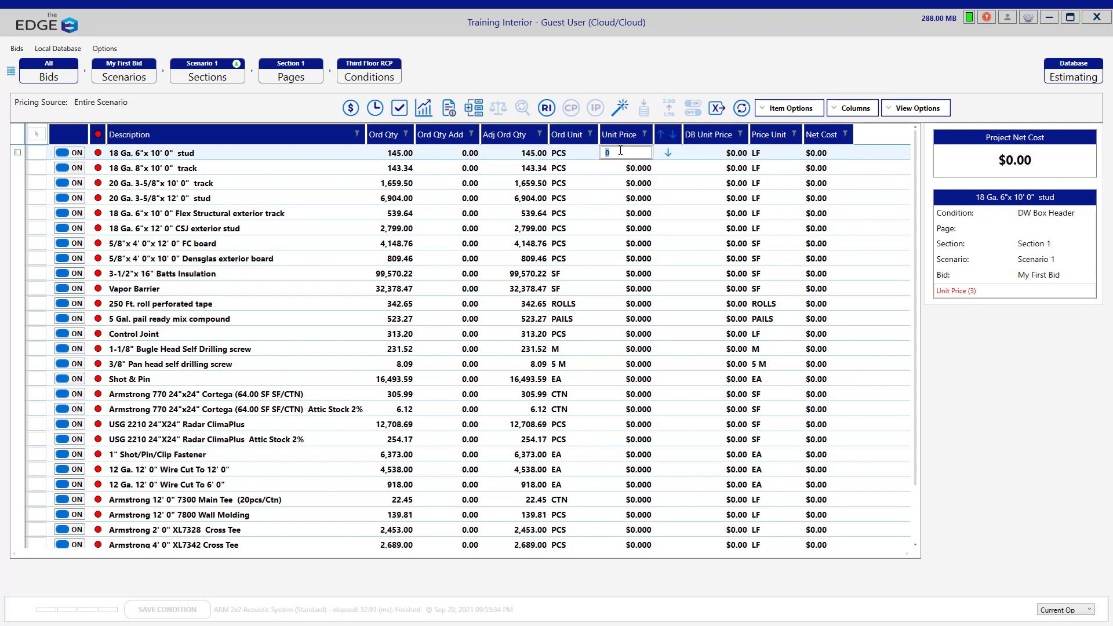
{"action": "left_click", "coordinate": [618, 153]}
{"action": "key", "text": "Return"}
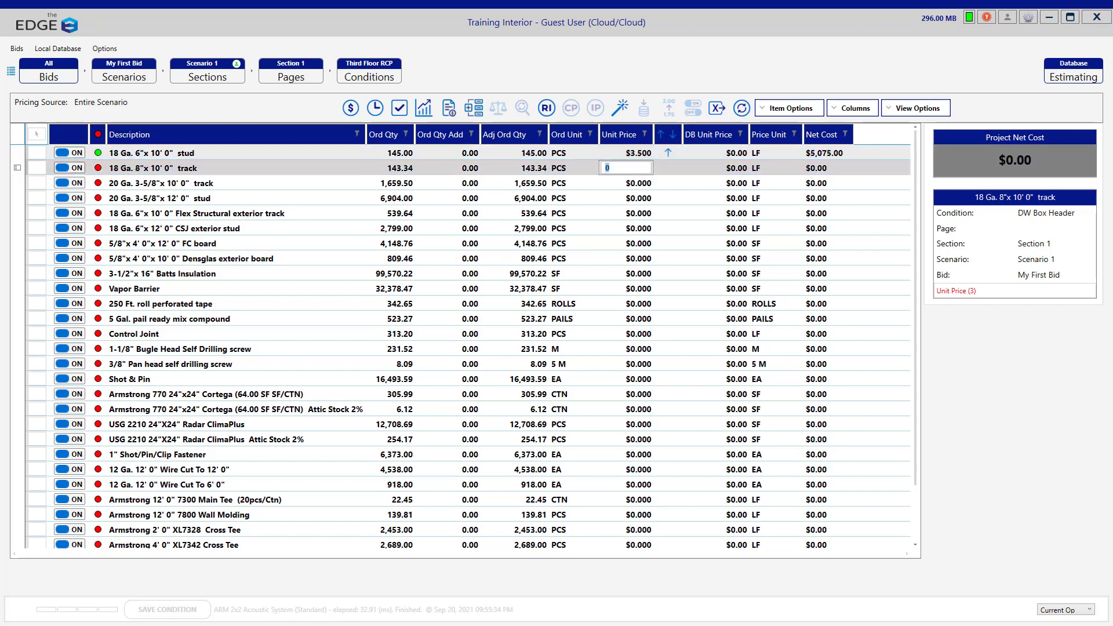
- Compare the stud's unit price with its database price, and move the Price Unit column directly after Unit Price
{"action": "left_click", "coordinate": [633, 155]}
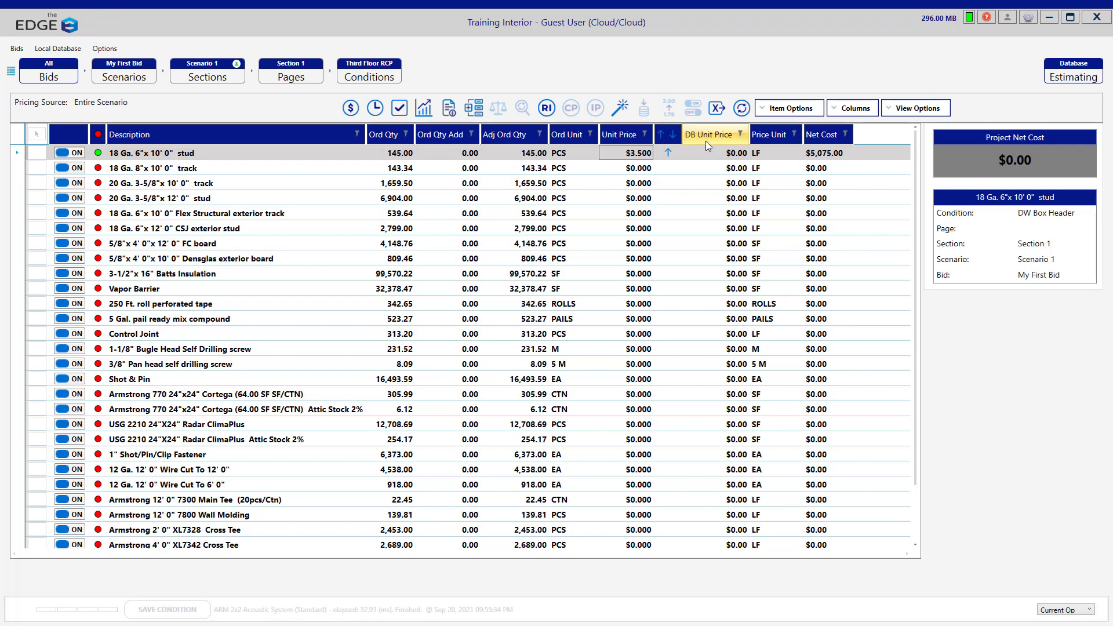
{"action": "left_click", "coordinate": [732, 159]}
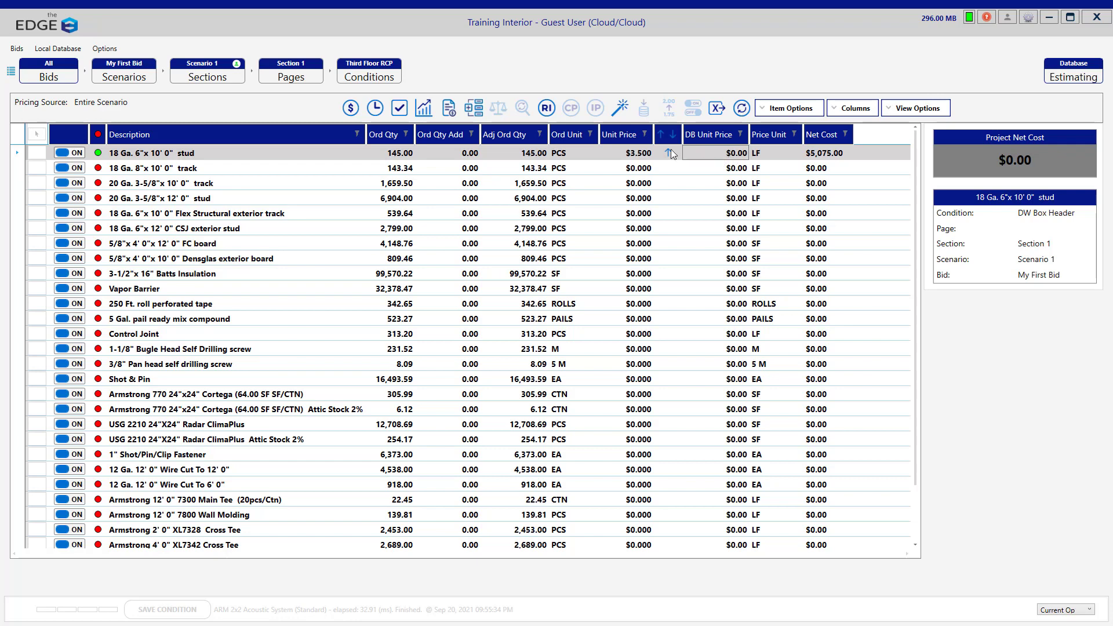
{"action": "left_click", "coordinate": [643, 154]}
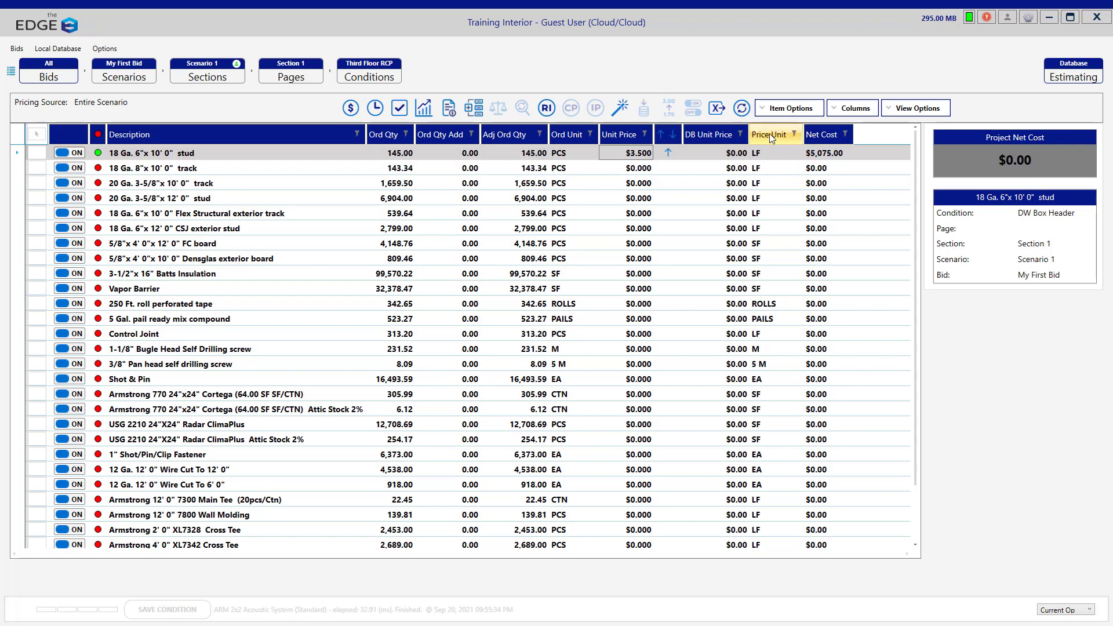
{"action": "left_click_drag", "start_coordinate": [770, 135], "coordinate": [645, 138]}
{"action": "left_click", "coordinate": [646, 153]}
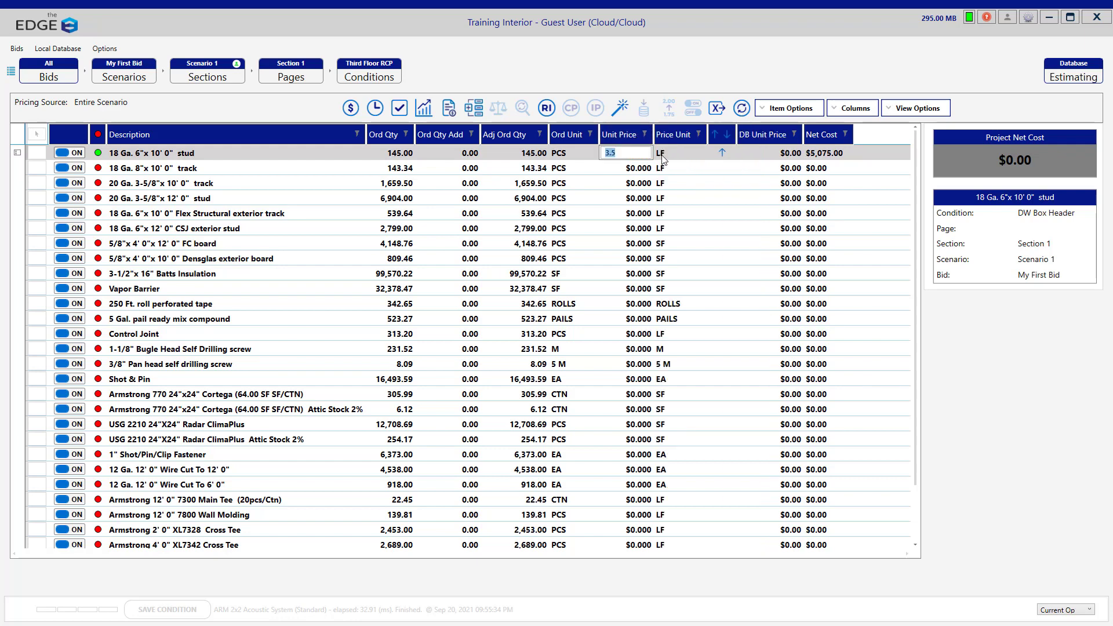
{"action": "left_click", "coordinate": [662, 156]}
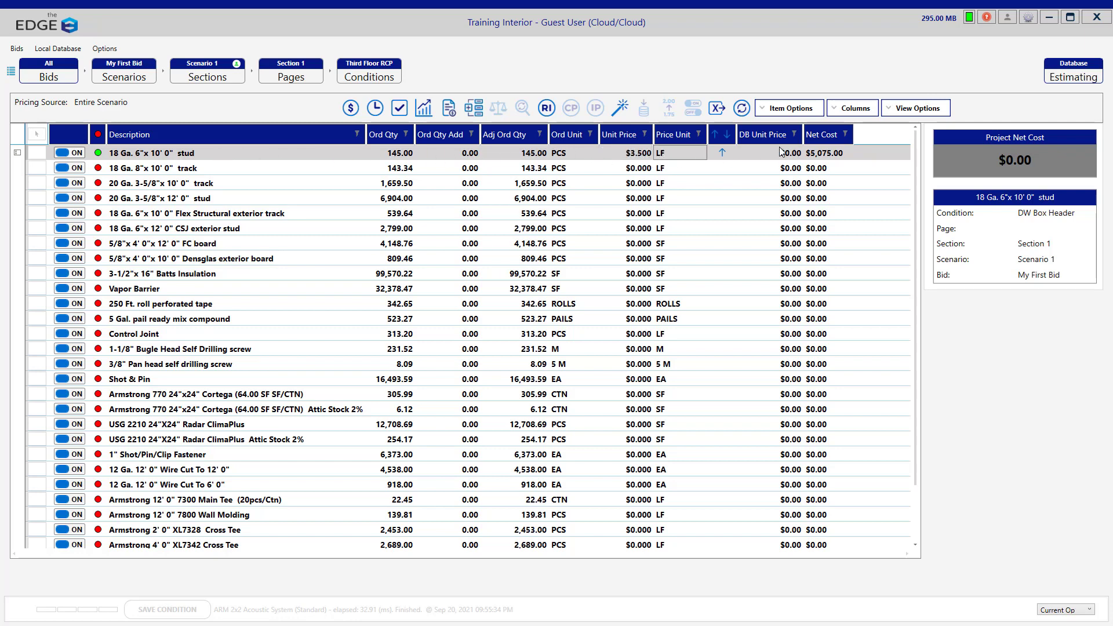
{"action": "left_click", "coordinate": [633, 154]}
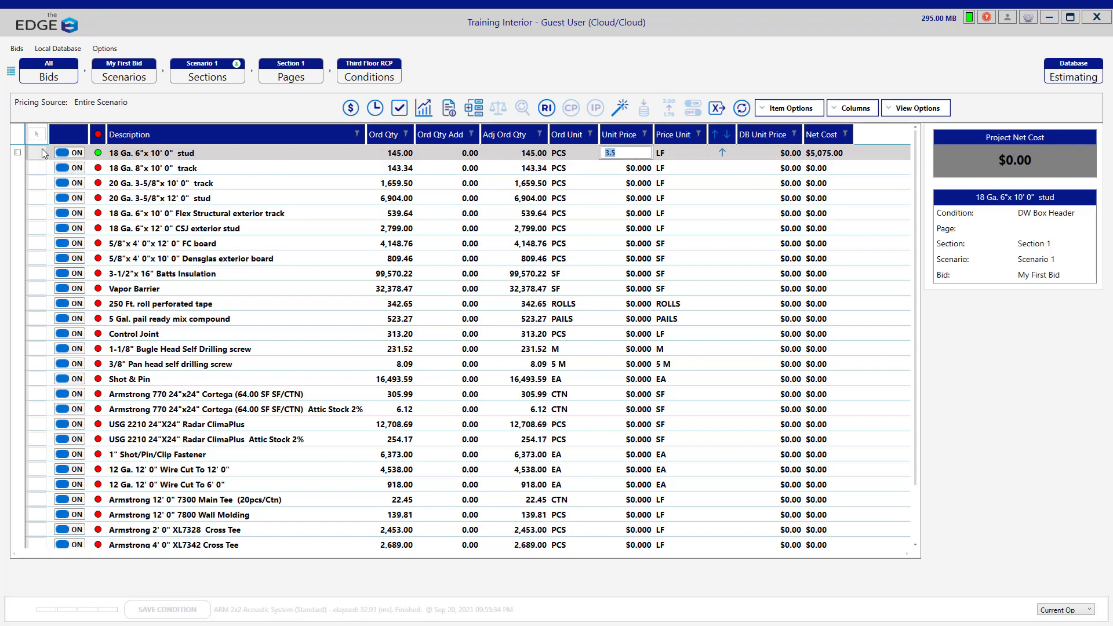
- Send only the Price field of the 18 Ga. 6"x 10' 0" stud to the database and reload the scenario pricing
{"action": "left_click", "coordinate": [38, 154]}
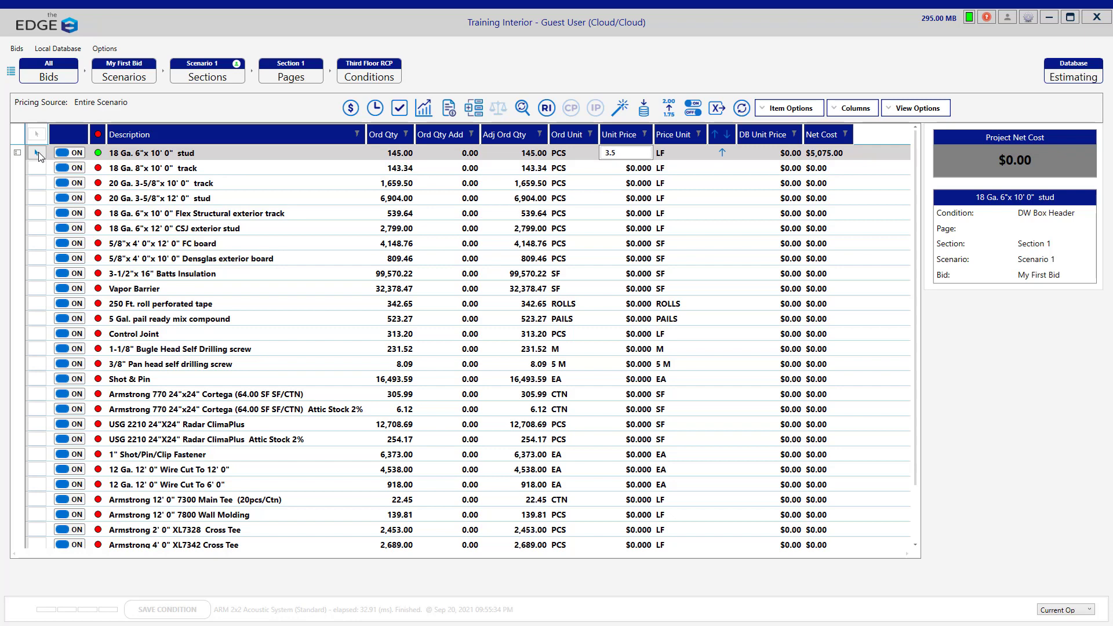
{"action": "left_click", "coordinate": [645, 109]}
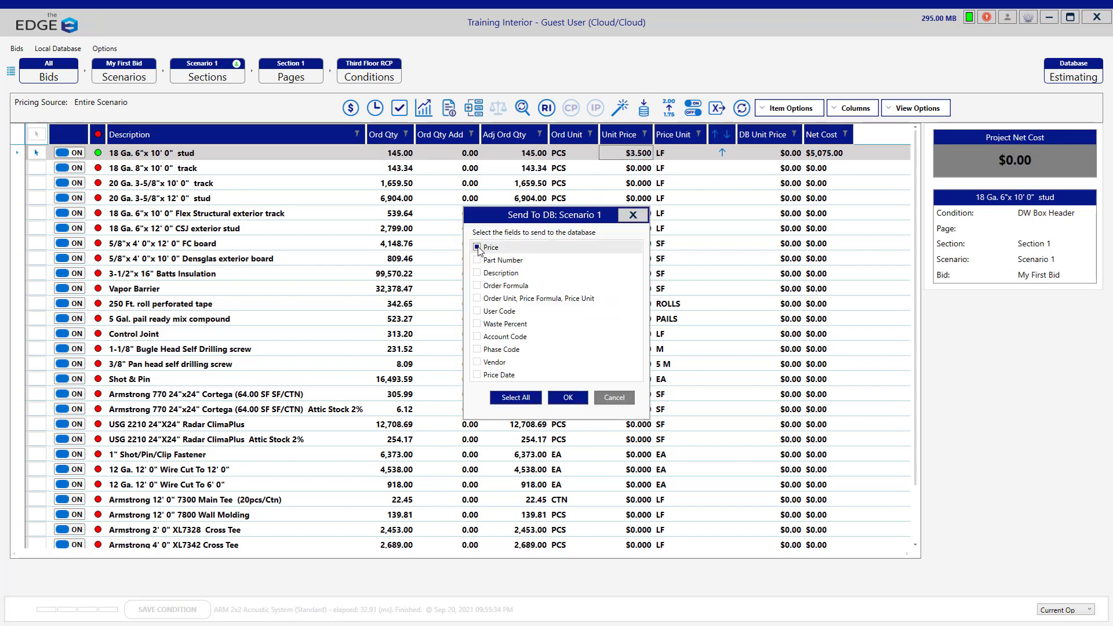
{"action": "left_click", "coordinate": [567, 400]}
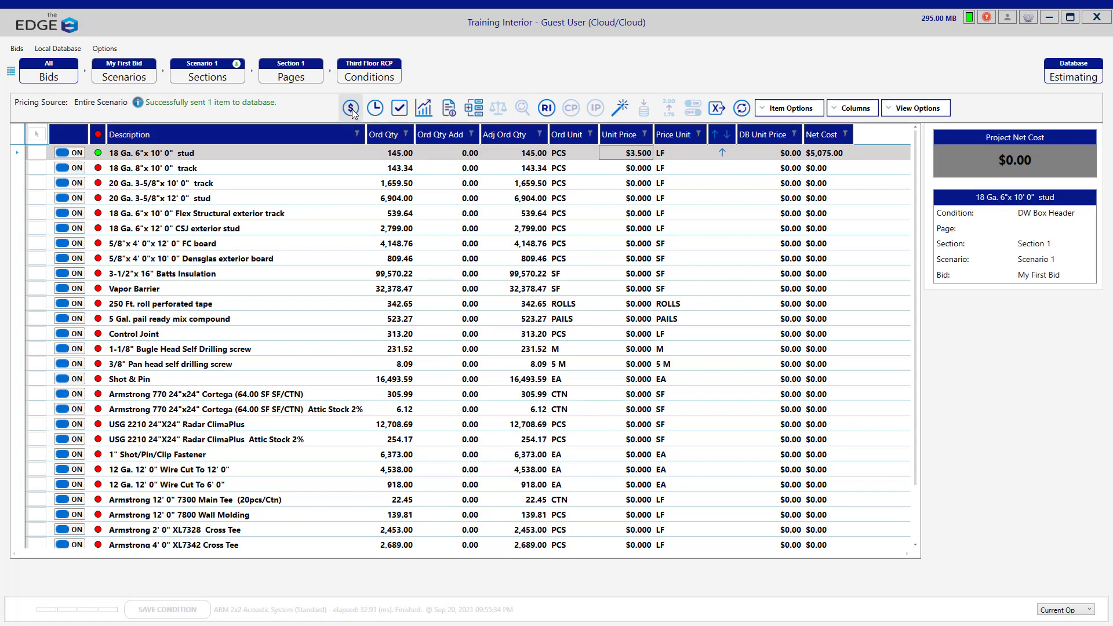
{"action": "left_click", "coordinate": [790, 155]}
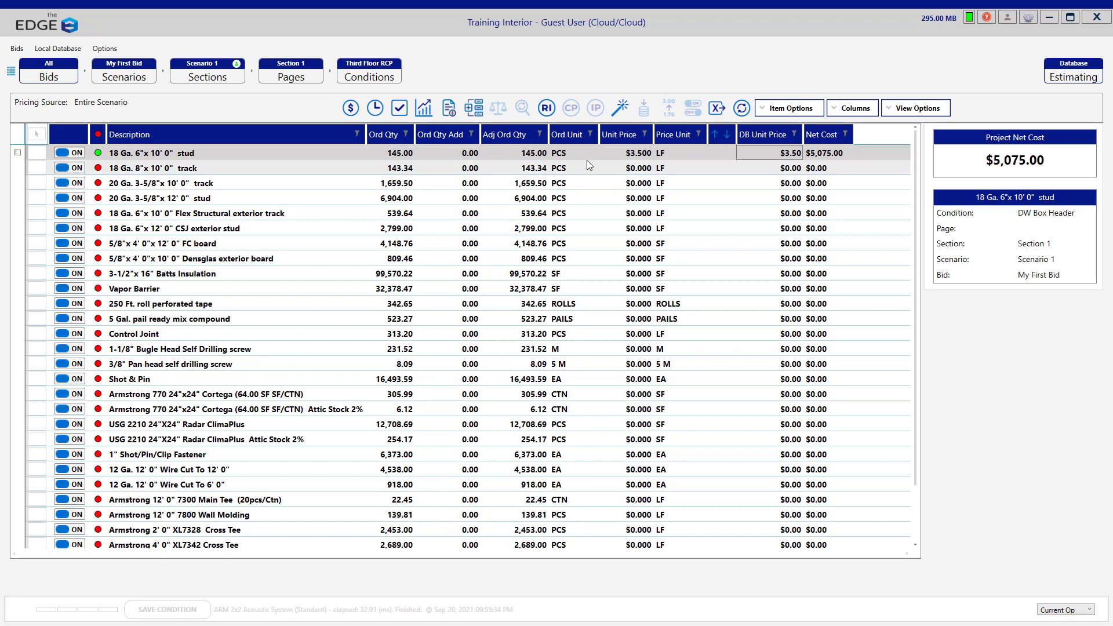
- Select all pricing items and send only their Price field to the database
{"action": "left_click", "coordinate": [640, 169]}
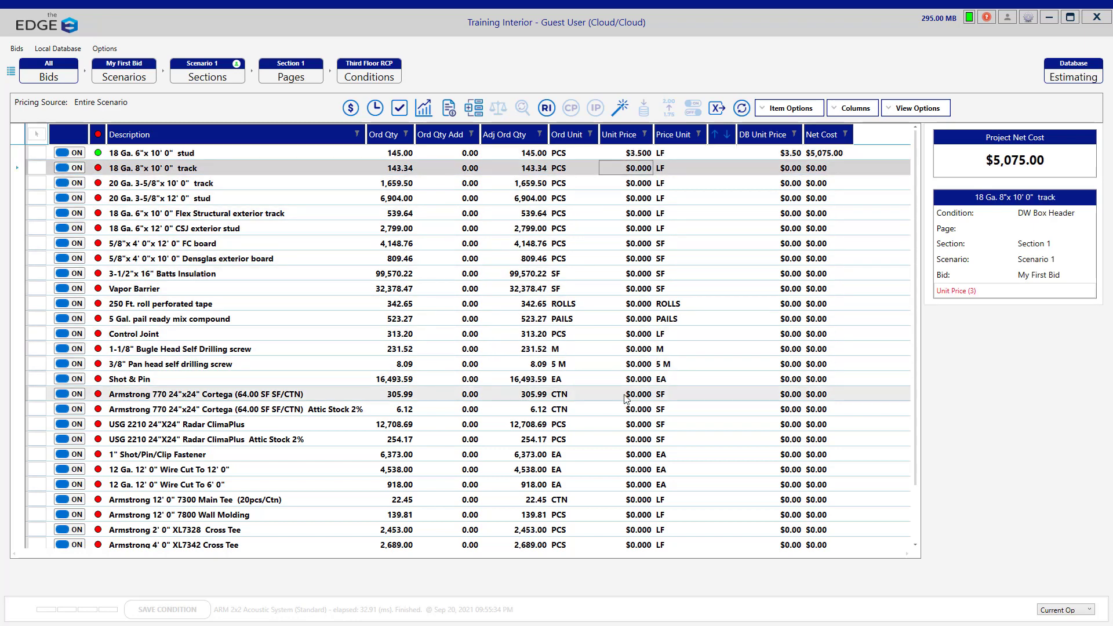
{"action": "left_click", "coordinate": [40, 135]}
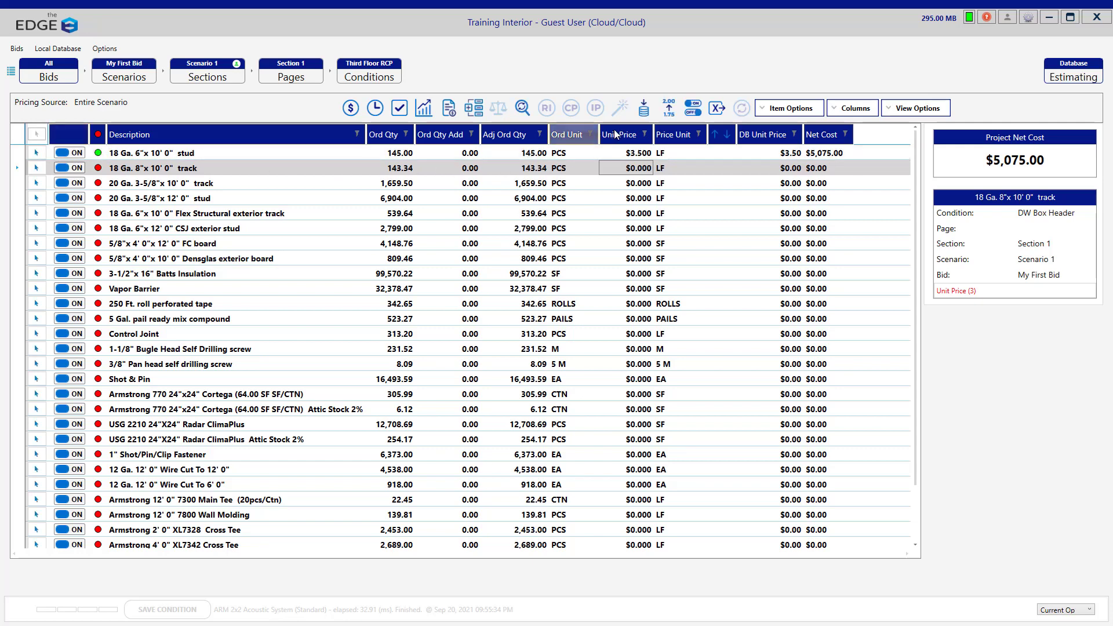
{"action": "left_click", "coordinate": [647, 108]}
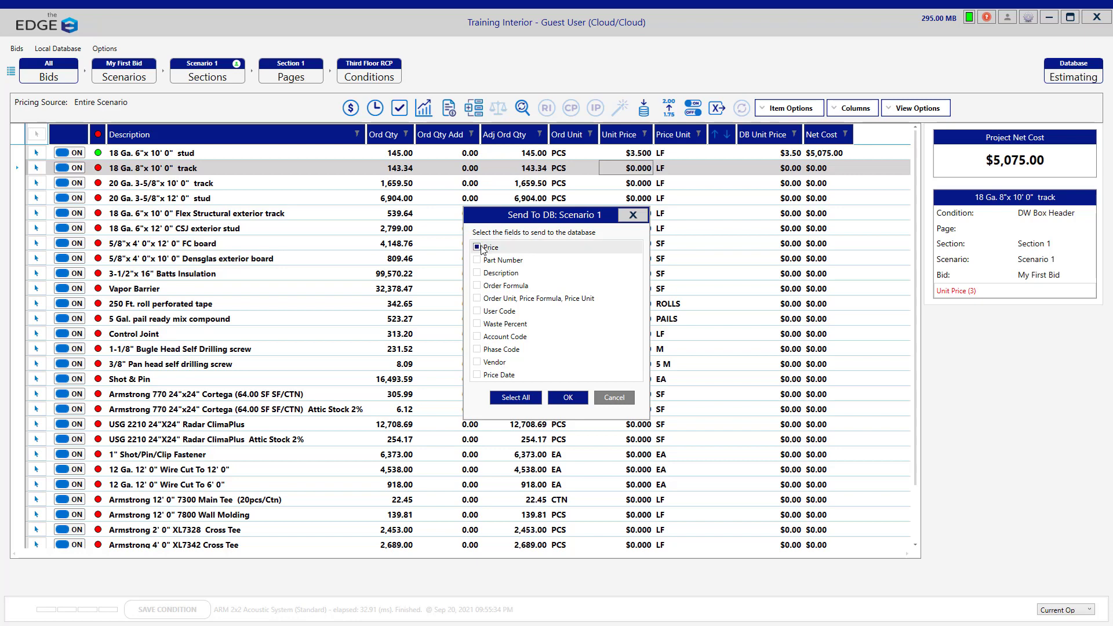
{"action": "left_click", "coordinate": [568, 397]}
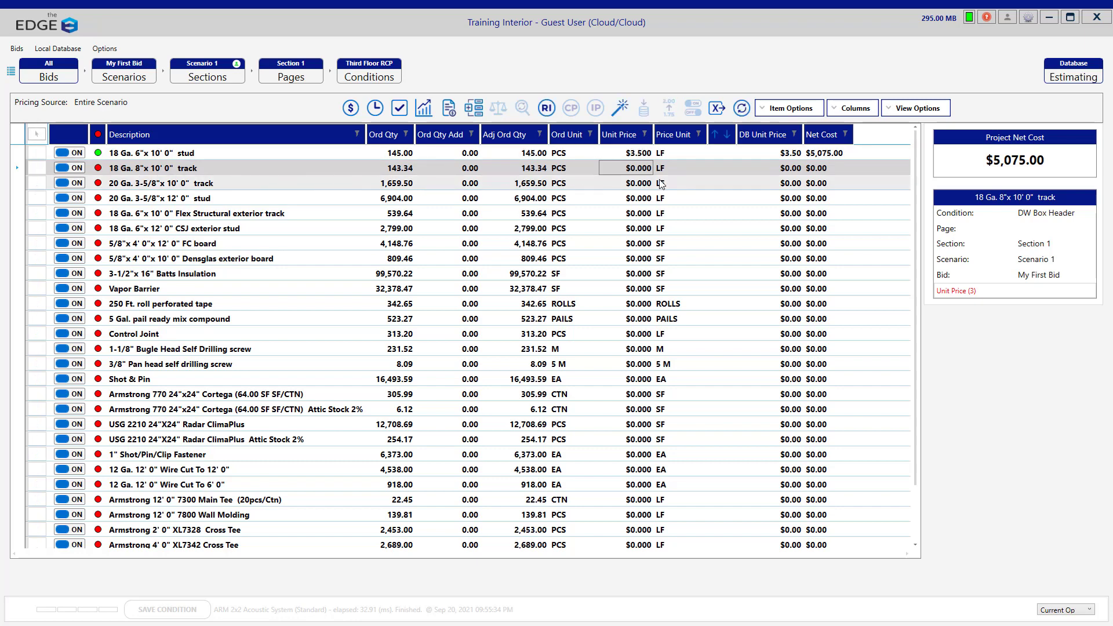
- Show the [#] column in the pricing grid and select the 18 Ga. 6"x 10' 0" stud
{"action": "left_click", "coordinate": [856, 110]}
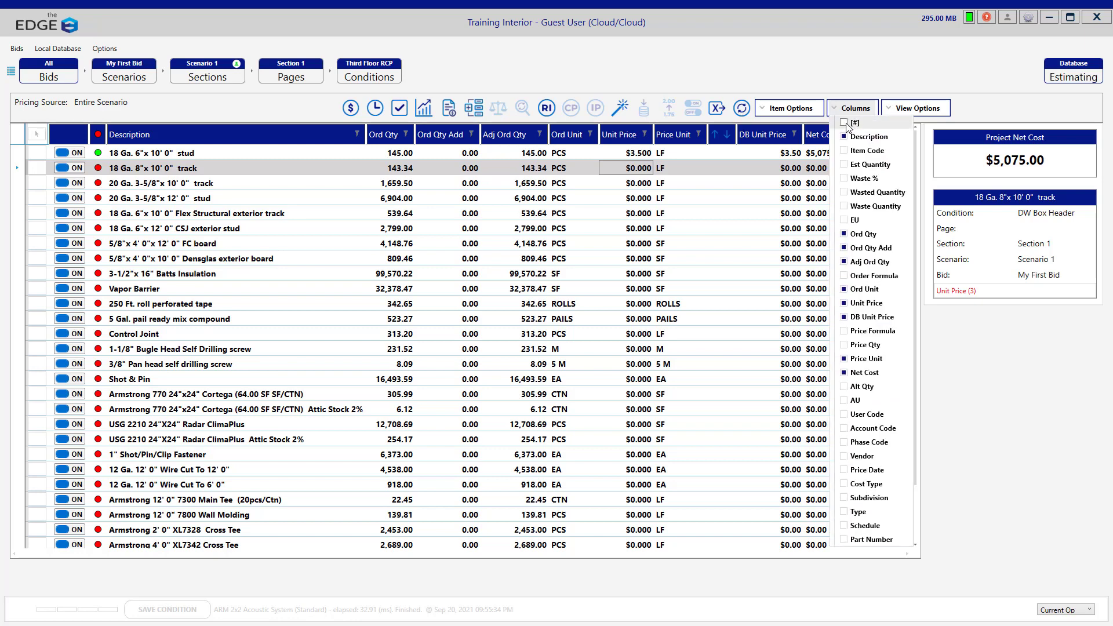
{"action": "left_click", "coordinate": [846, 124]}
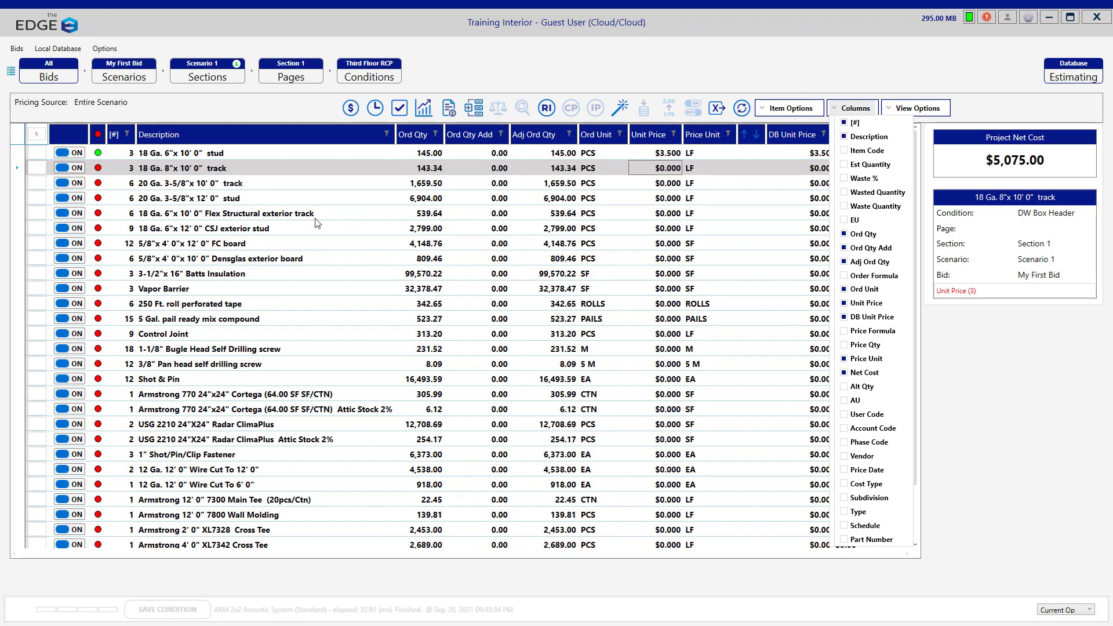
{"action": "left_click", "coordinate": [164, 155]}
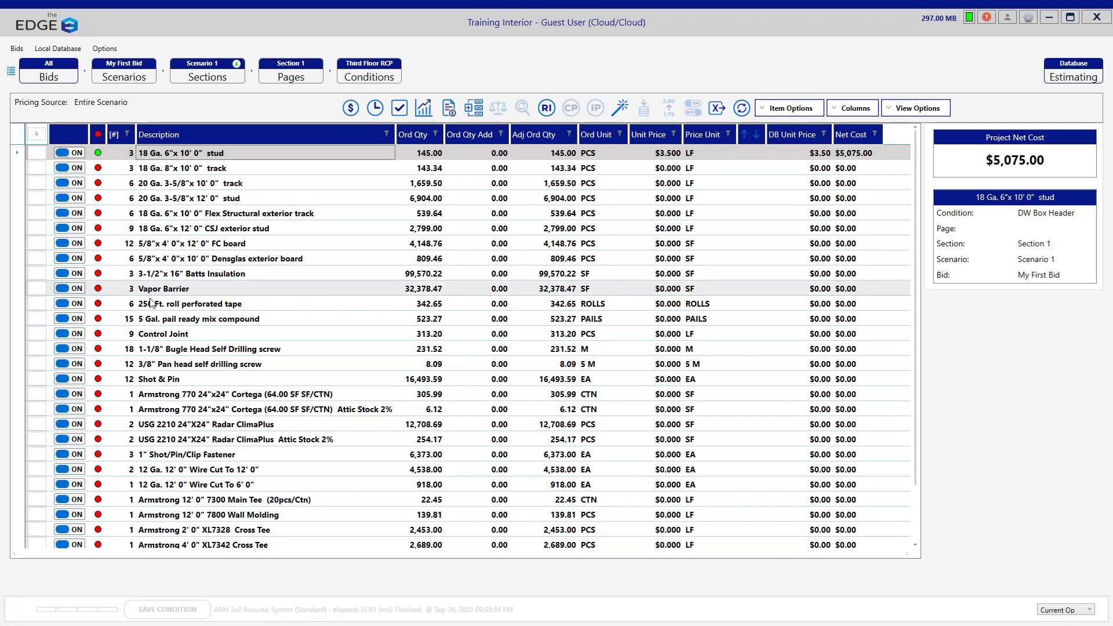
- Go to the condition behind the Armstrong 770 24"x24" Cortega item, view its settings and accept them
{"action": "left_click", "coordinate": [154, 395]}
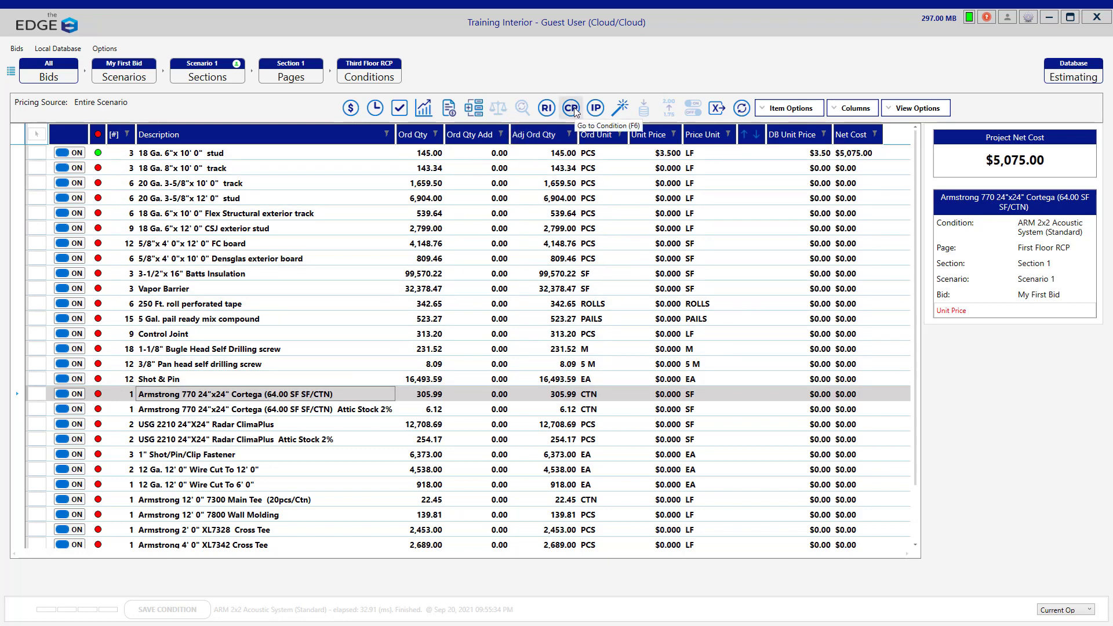
{"action": "left_click", "coordinate": [573, 108]}
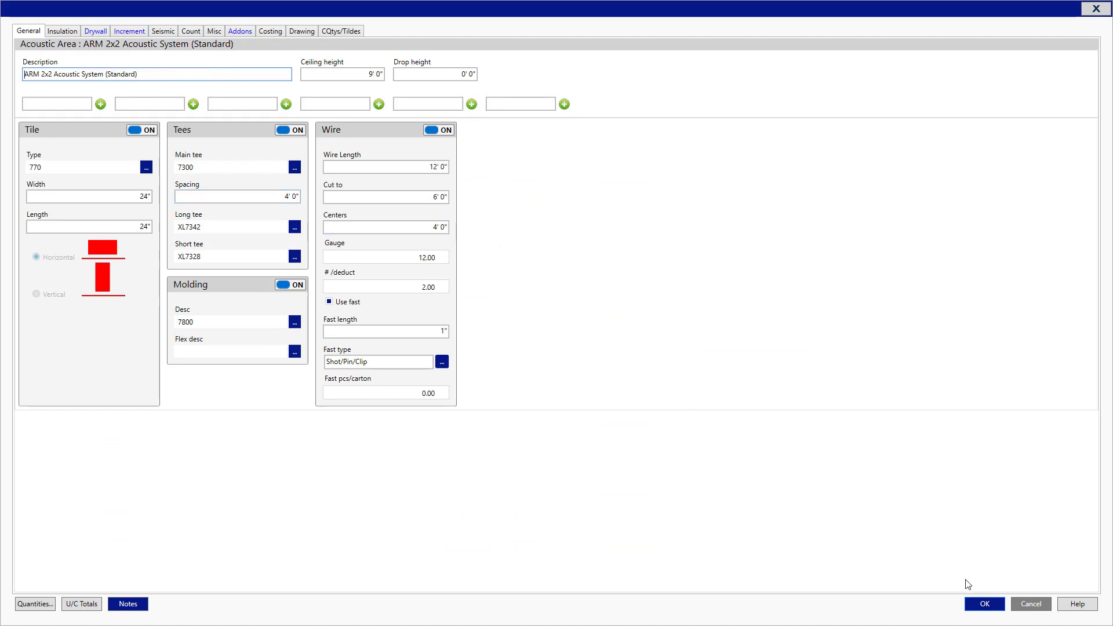
{"action": "left_click", "coordinate": [986, 604]}
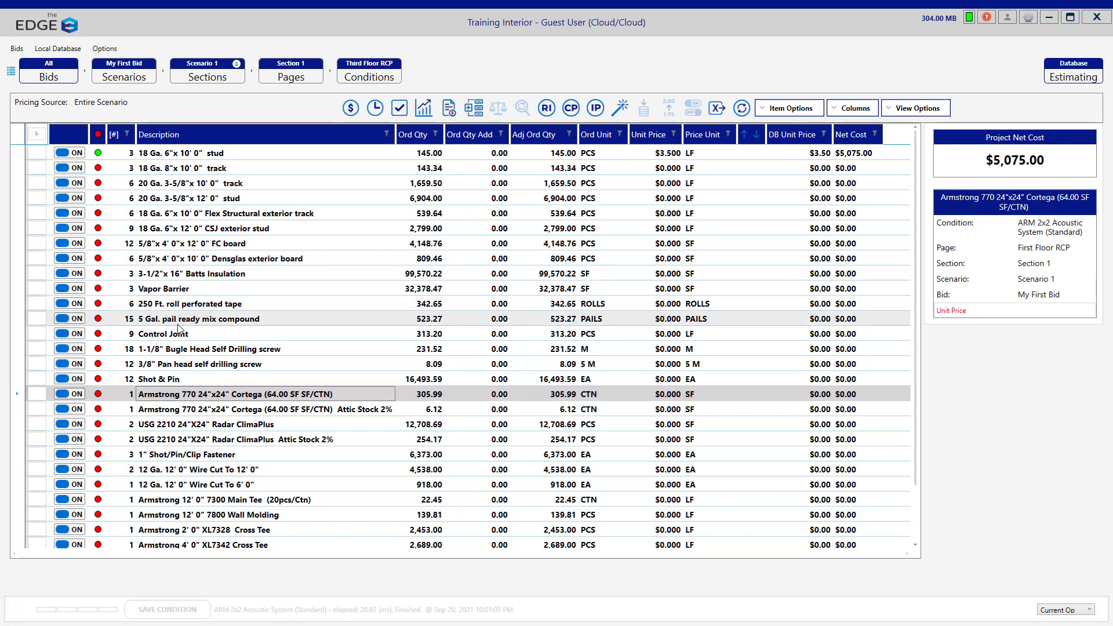
- Open the pricing details of the 1-1/8" Bugle Head Self Drilling screw to see its individual occurrences
{"action": "left_click", "coordinate": [175, 349]}
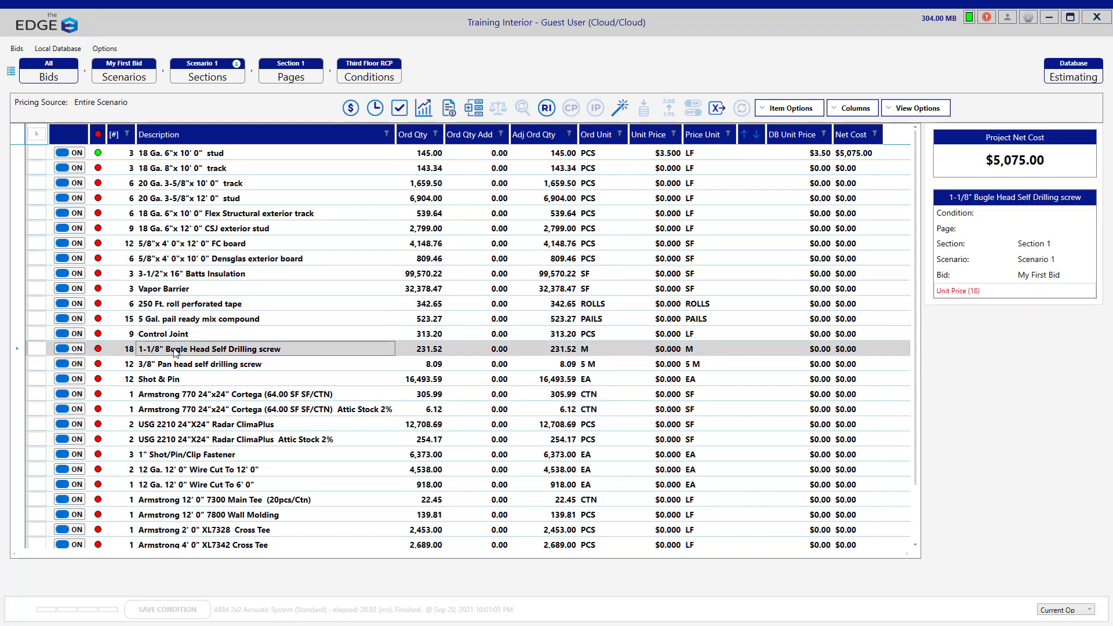
{"action": "left_click", "coordinate": [128, 351]}
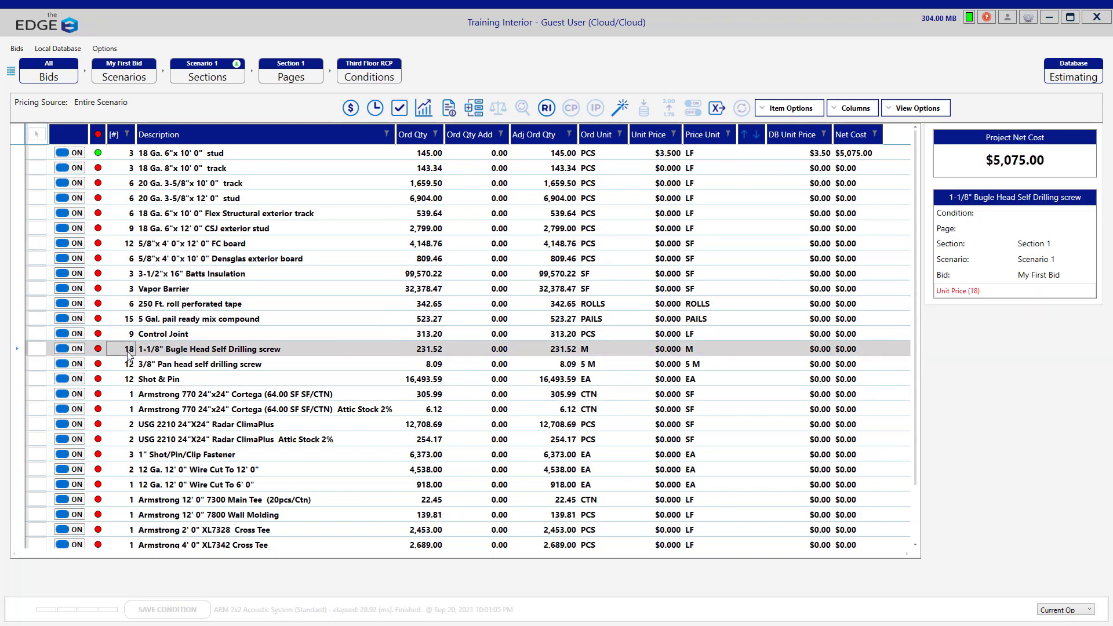
{"action": "left_click", "coordinate": [158, 354]}
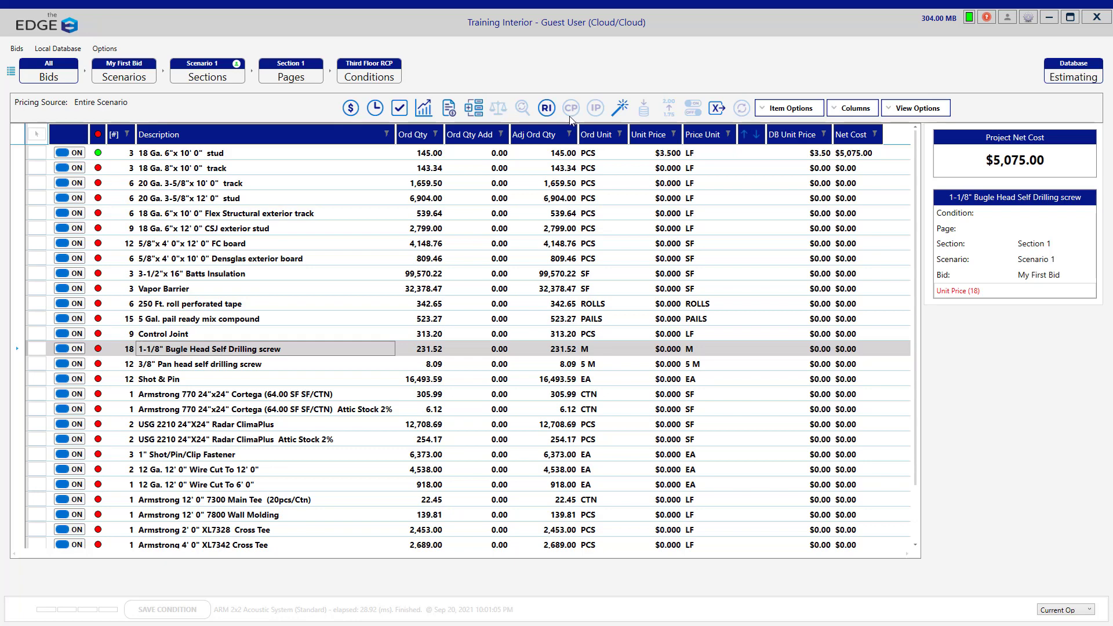
{"action": "left_click", "coordinate": [131, 350]}
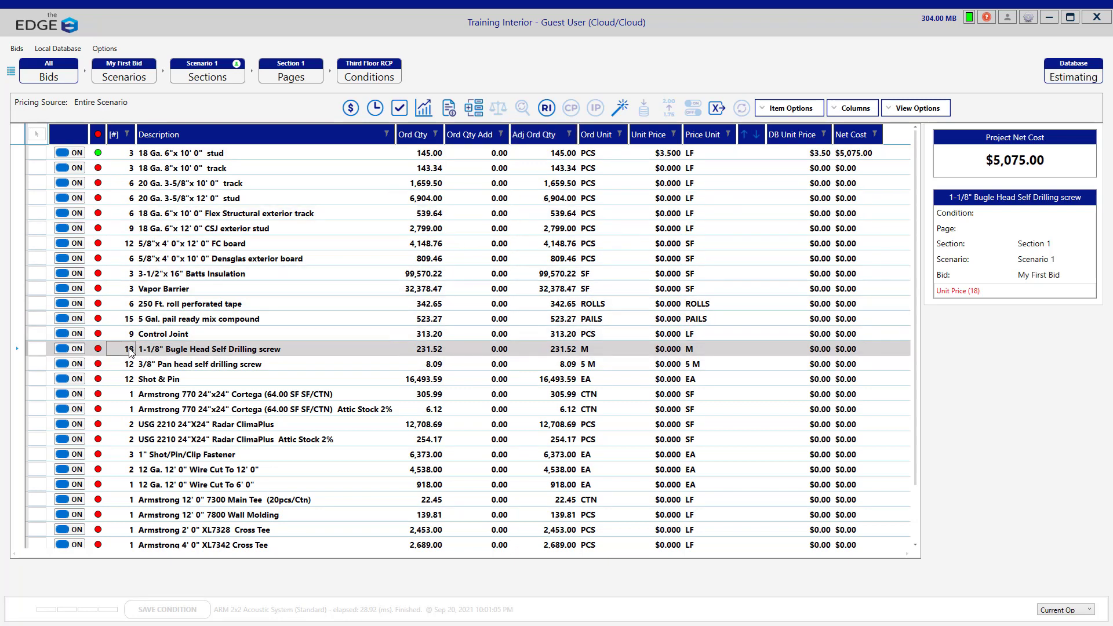
{"action": "left_click", "coordinate": [178, 353]}
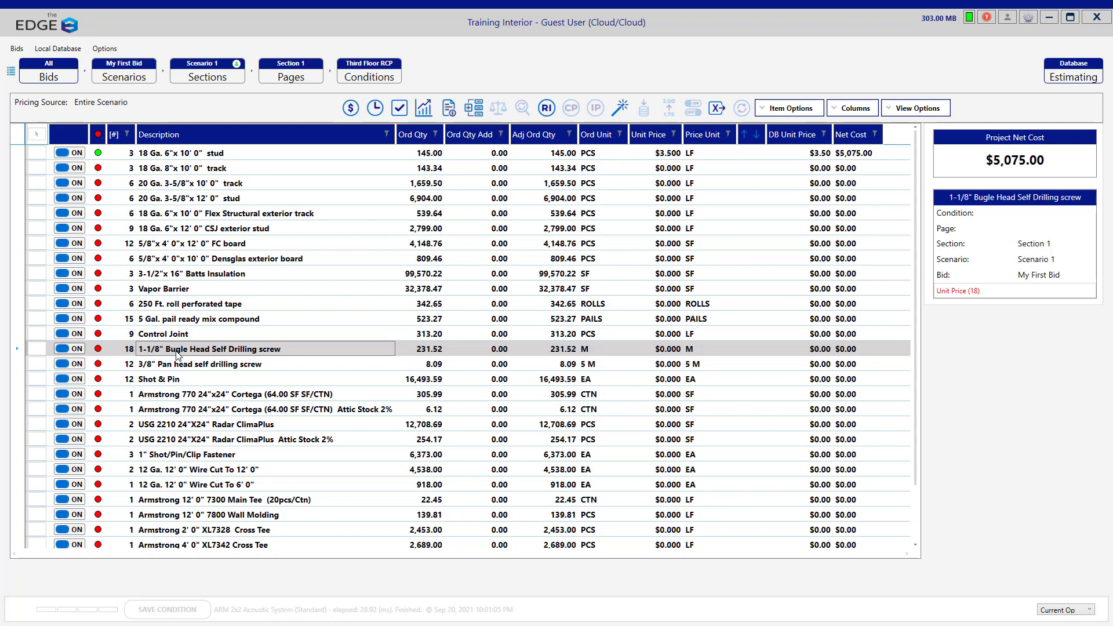
{"action": "double_click", "coordinate": [177, 353]}
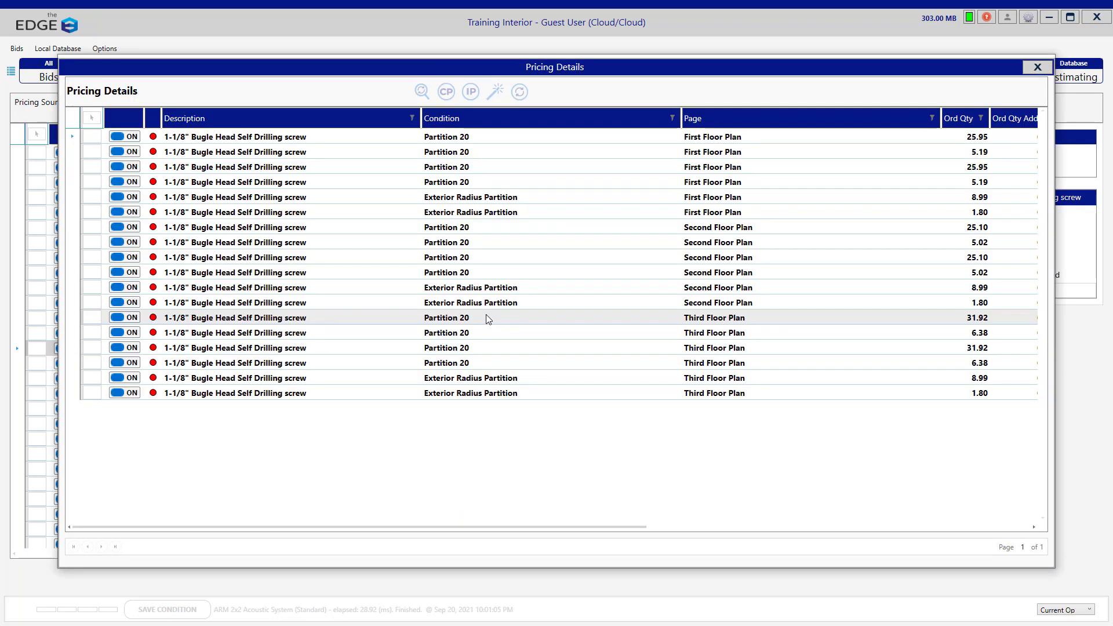
- Select the first Exterior Radius Partition occurrence of the screw on the First Floor Plan, and close the pricing details
{"action": "left_click", "coordinate": [464, 201]}
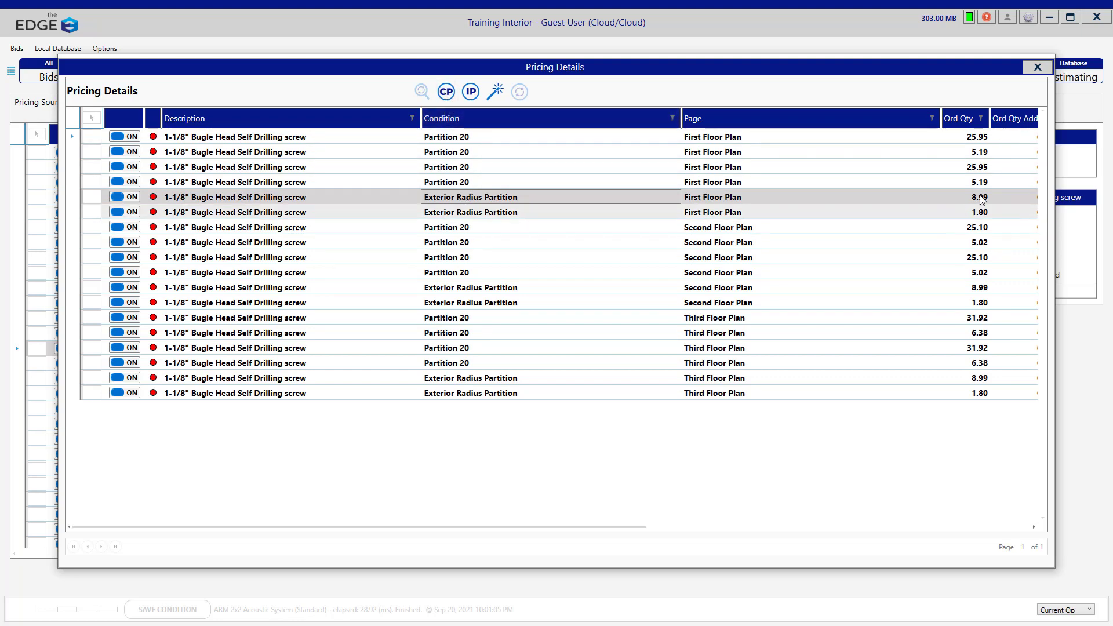
{"action": "left_click", "coordinate": [1037, 68]}
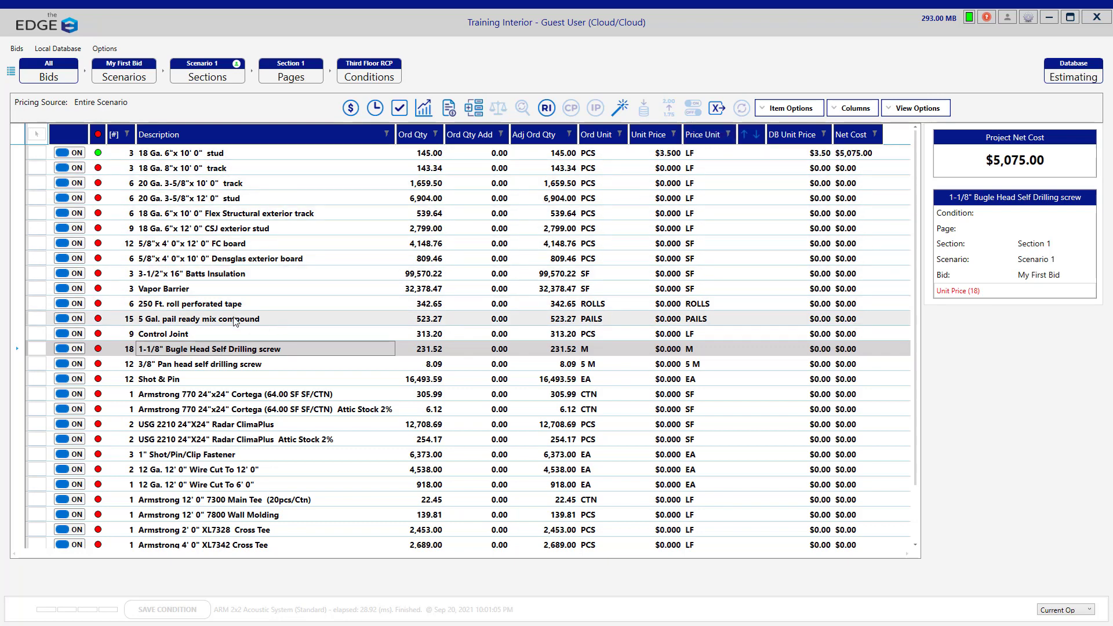
- Run the item wizard on Vapor Barrier, keep its user code, and set both the order unit and the price unit to ROLL
{"action": "left_click", "coordinate": [193, 288]}
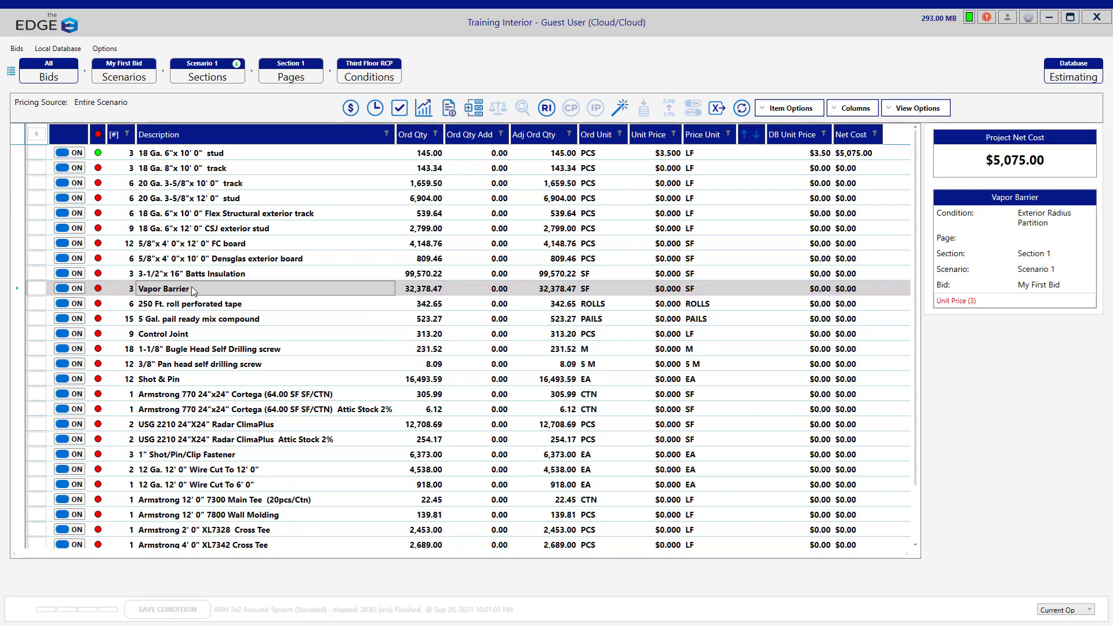
{"action": "left_click", "coordinate": [619, 108]}
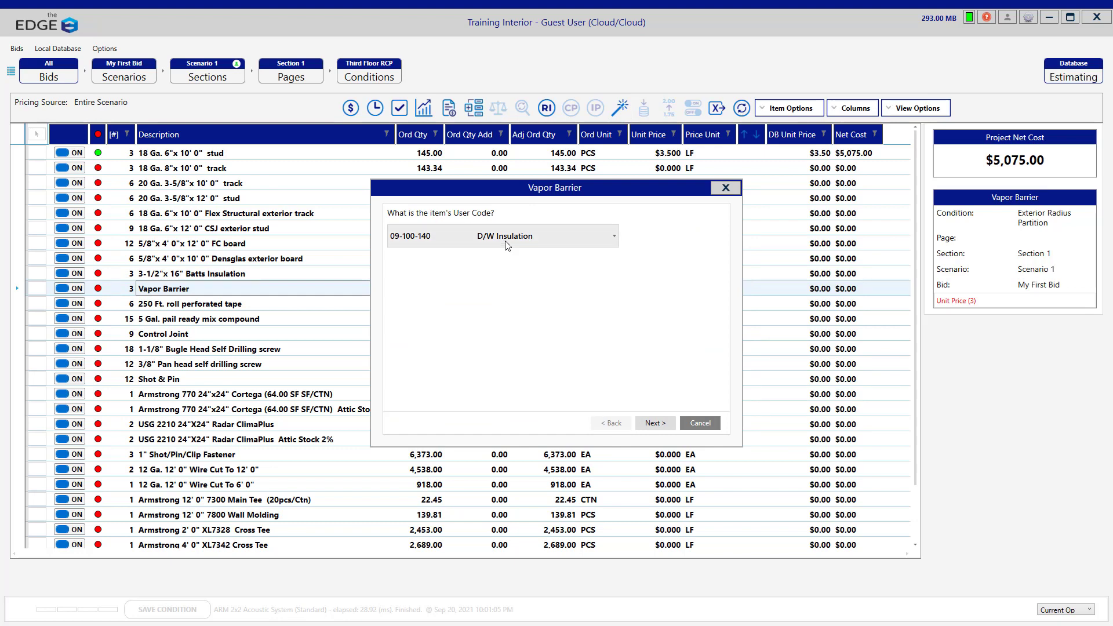
{"action": "left_click", "coordinate": [655, 425]}
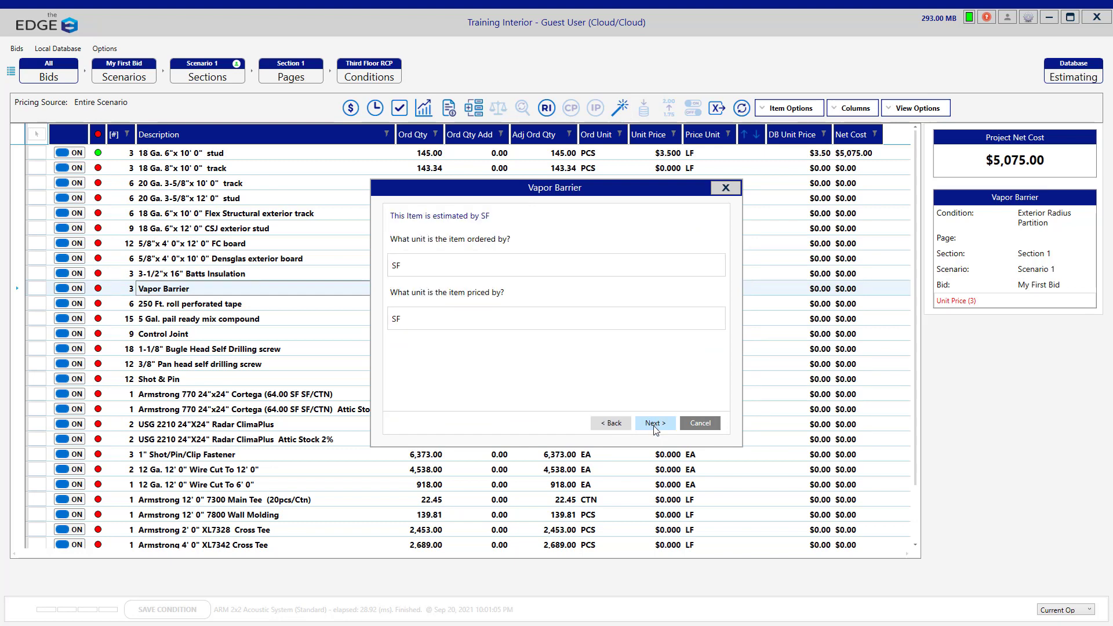
{"action": "left_click_drag", "start_coordinate": [407, 267], "coordinate": [386, 264]}
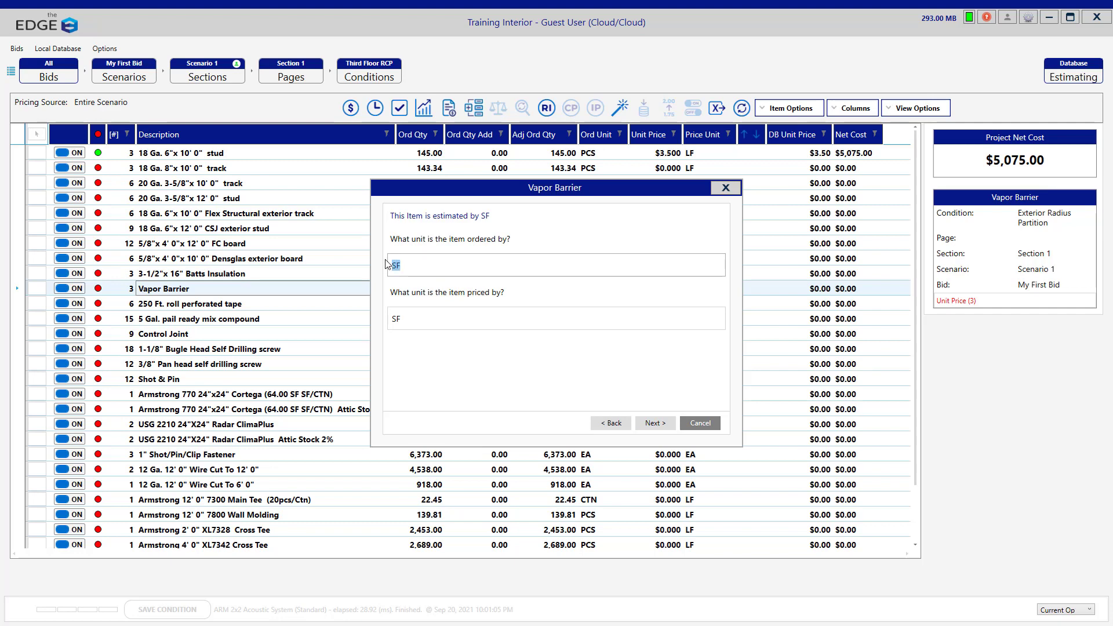
{"action": "type", "text": "ROLL"}
{"action": "left_click", "coordinate": [394, 318]}
{"action": "double_click", "coordinate": [403, 320]}
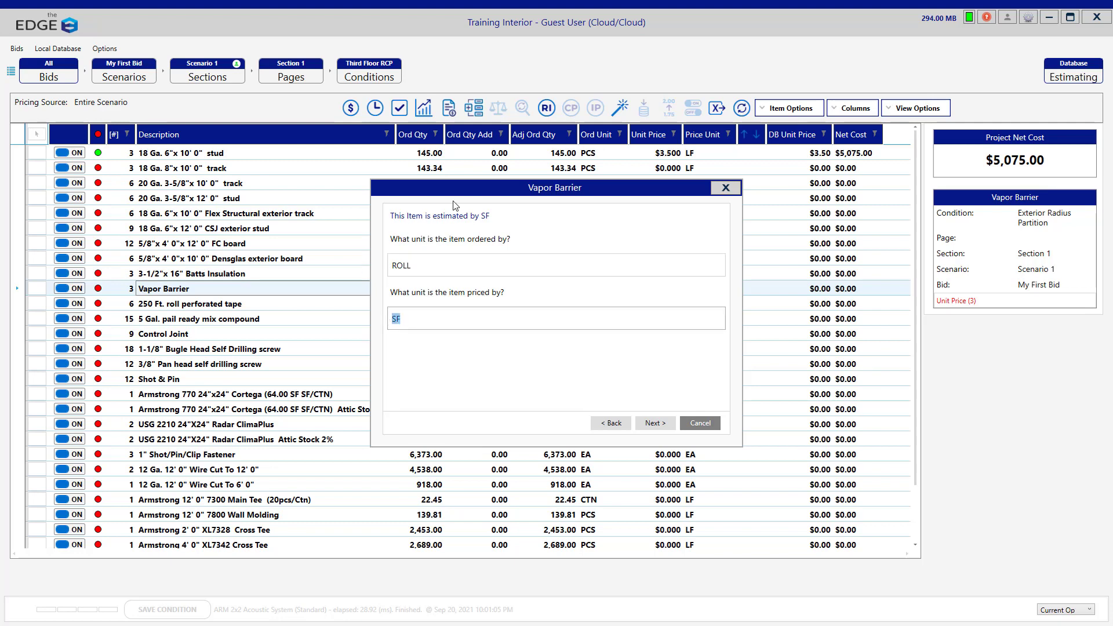
{"action": "type", "text": "ROOL"}
{"action": "key", "text": "BackSpace"}
{"action": "key", "text": "BackSpace"}
{"action": "left_click", "coordinate": [658, 428]}
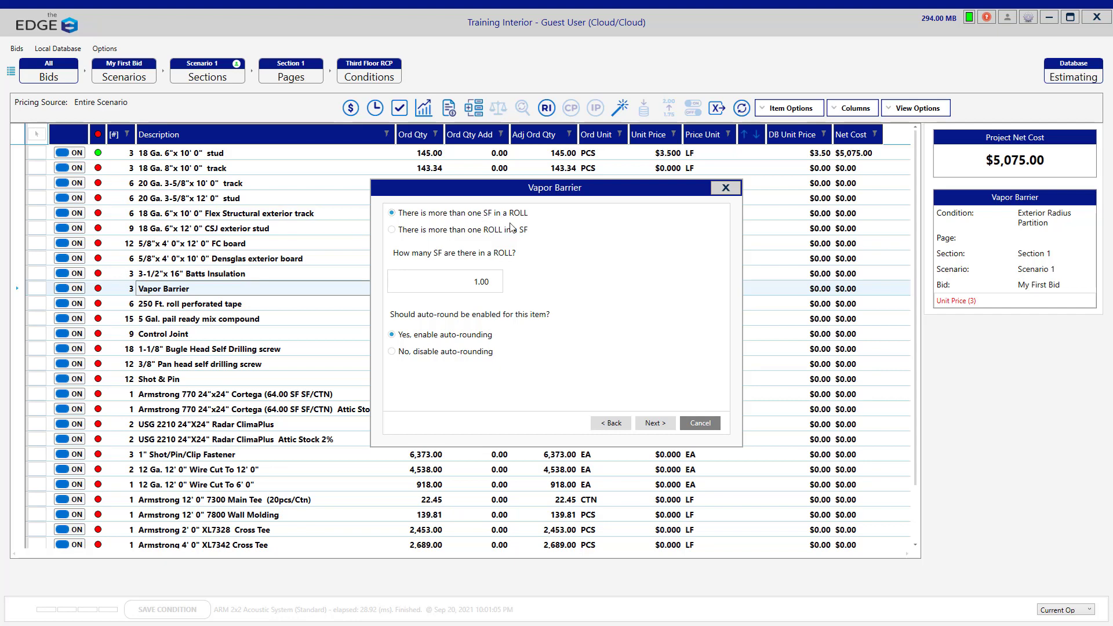
- Enter how many SF are in a ROLL with auto-rounding enabled, and accept the wizard's defaults through the Price Date
{"action": "left_click", "coordinate": [469, 280]}
{"action": "type", "text": "1"}
{"action": "left_click", "coordinate": [655, 424]}
{"action": "left_click", "coordinate": [655, 424]}
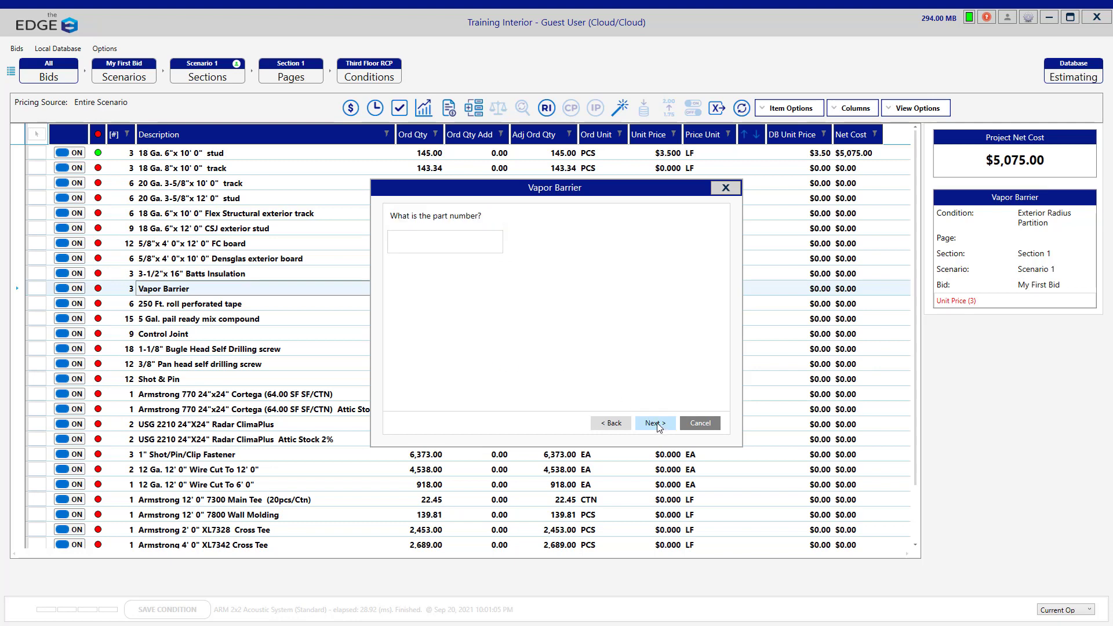
{"action": "left_click", "coordinate": [655, 423]}
{"action": "left_click", "coordinate": [655, 423]}
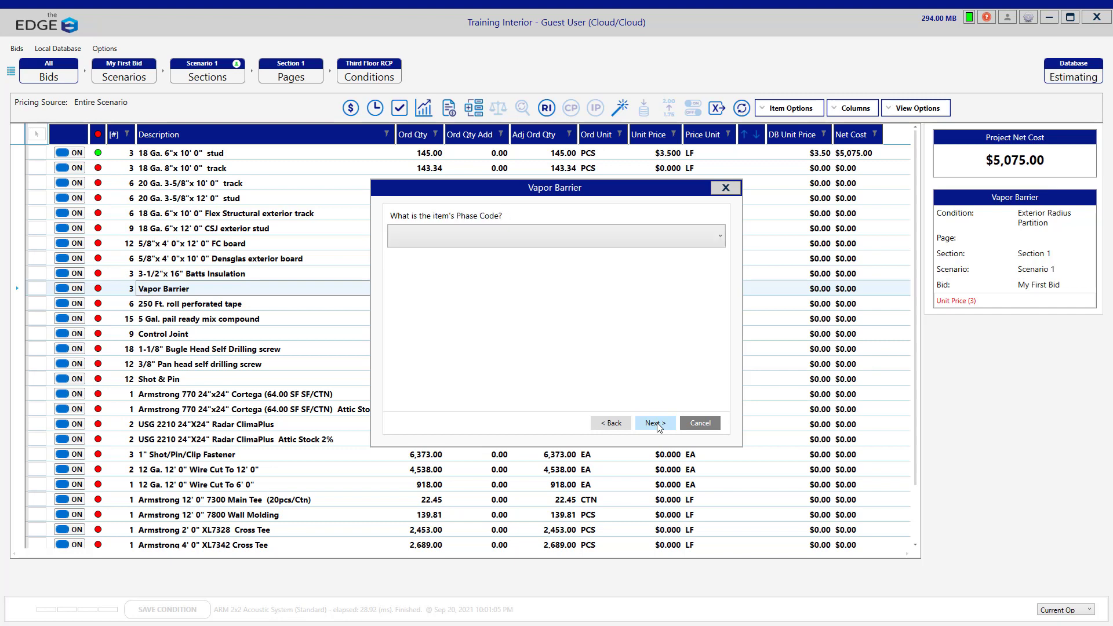
{"action": "left_click", "coordinate": [658, 424]}
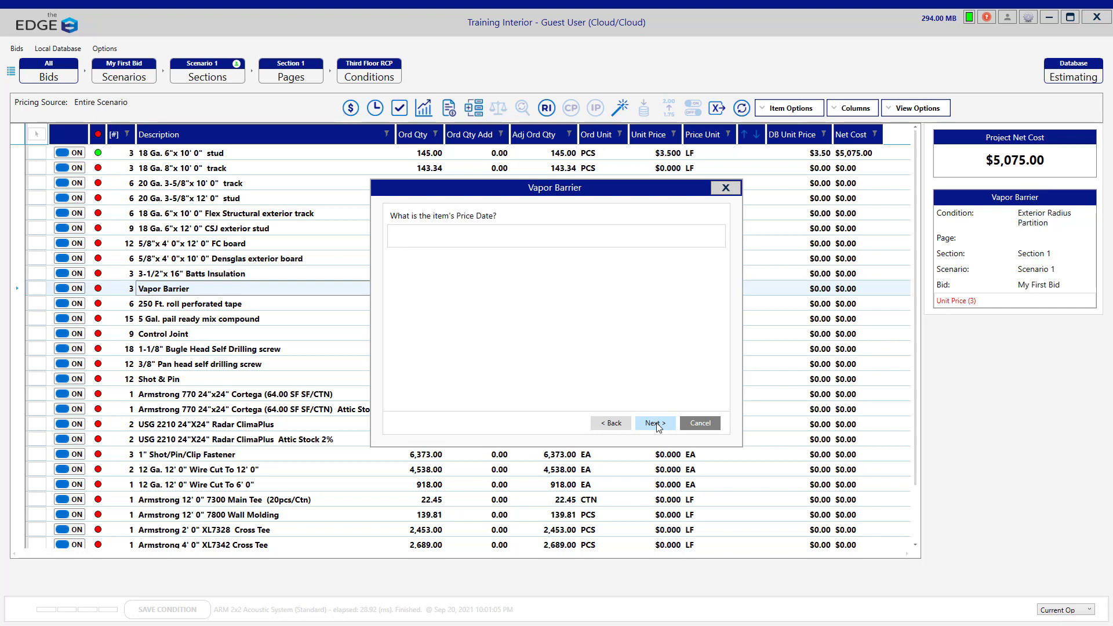
{"action": "left_click", "coordinate": [657, 424]}
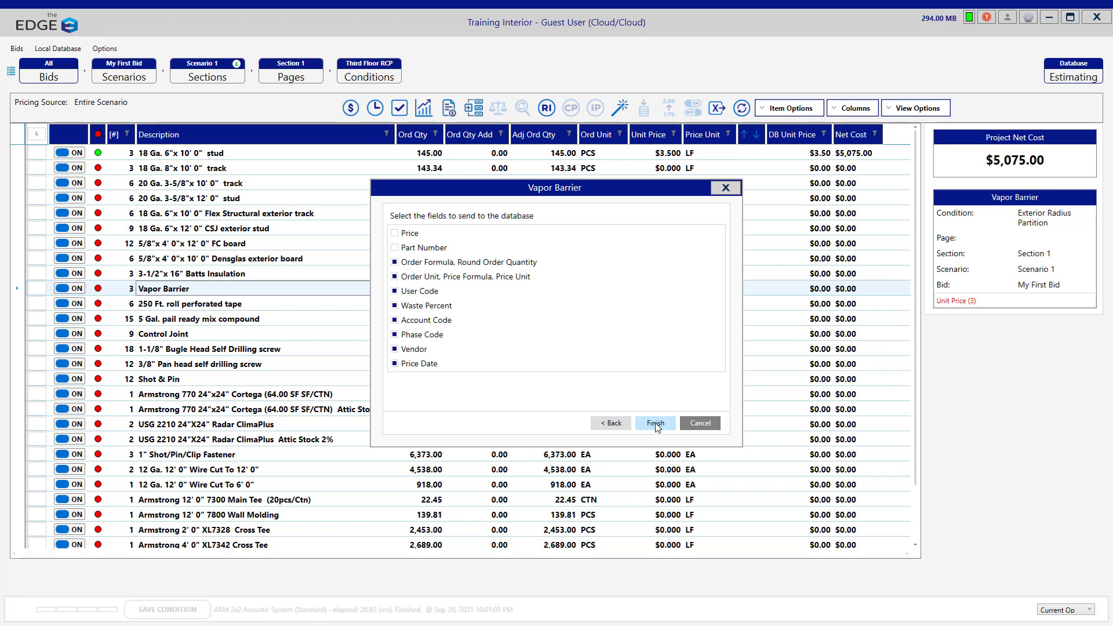
- Add Price and Part Number to the Vapor Barrier fields sent to the database, and finish the wizard
{"action": "left_click", "coordinate": [395, 234]}
{"action": "left_click", "coordinate": [395, 248]}
{"action": "left_click", "coordinate": [655, 424]}
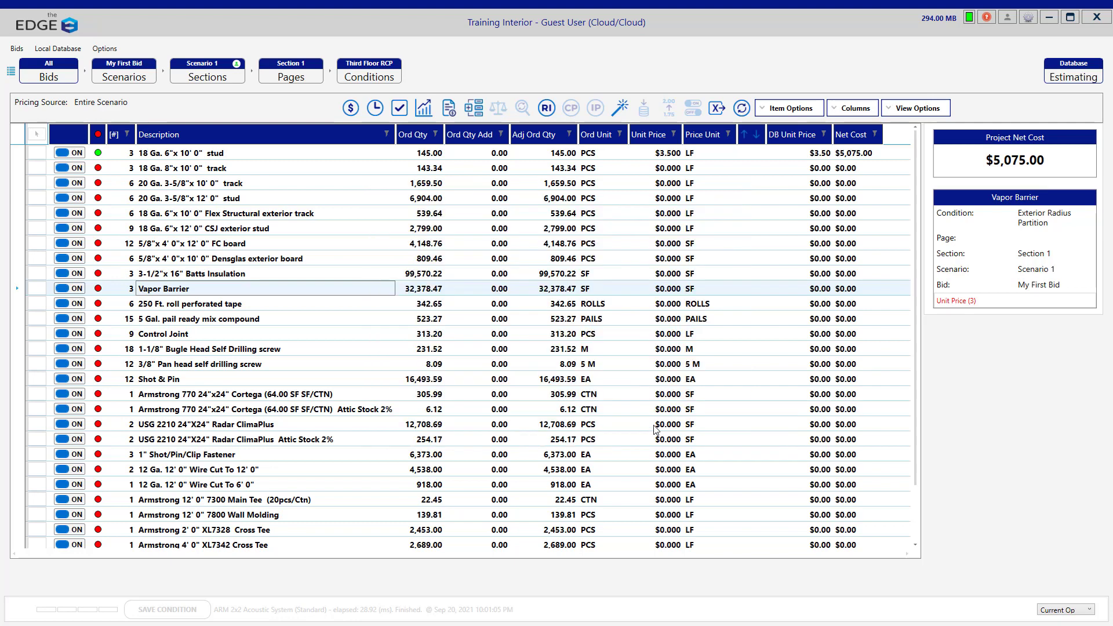
- Round the Vapor Barrier's order quantity up to whole rolls and check its order quantity, added quantity and adjusted quantity
{"action": "left_click", "coordinate": [590, 292]}
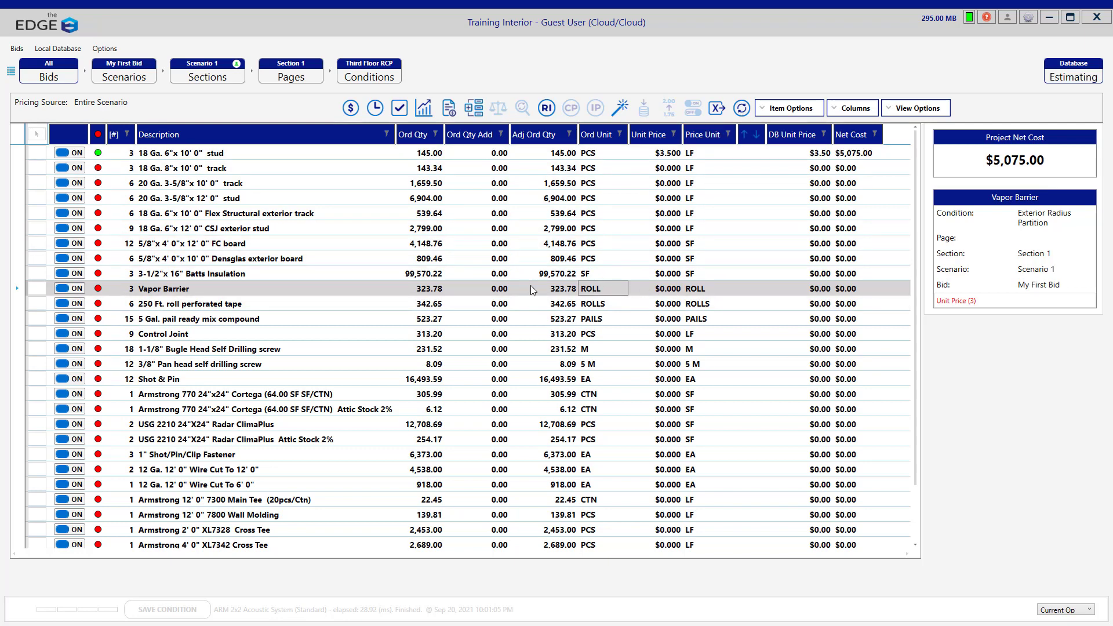
{"action": "left_click", "coordinate": [561, 291]}
{"action": "left_click", "coordinate": [37, 288]}
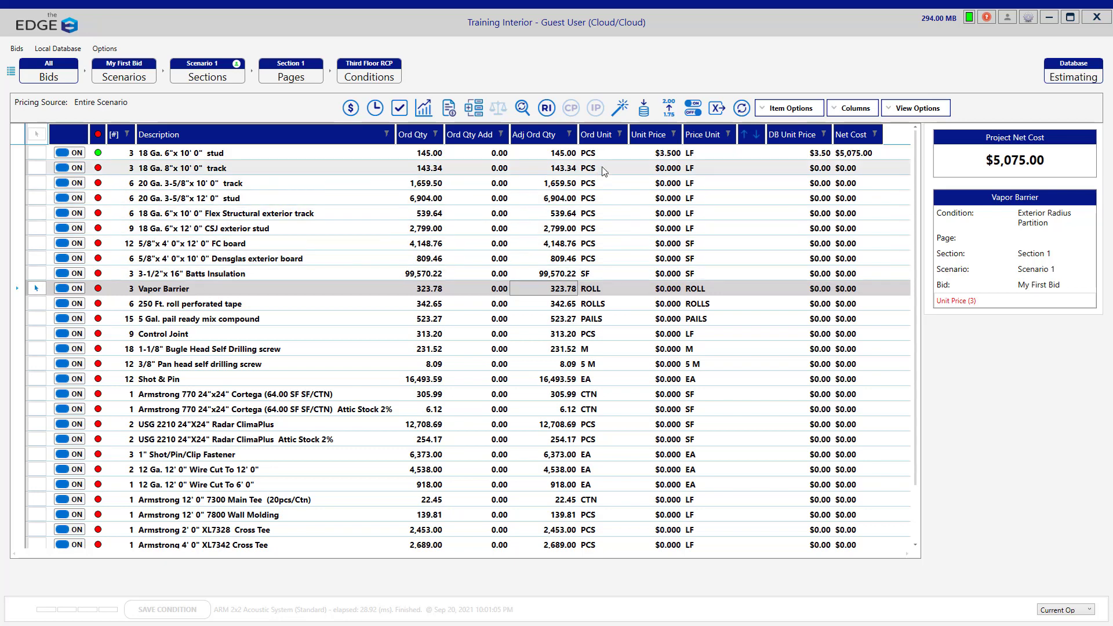
{"action": "left_click", "coordinate": [671, 109]}
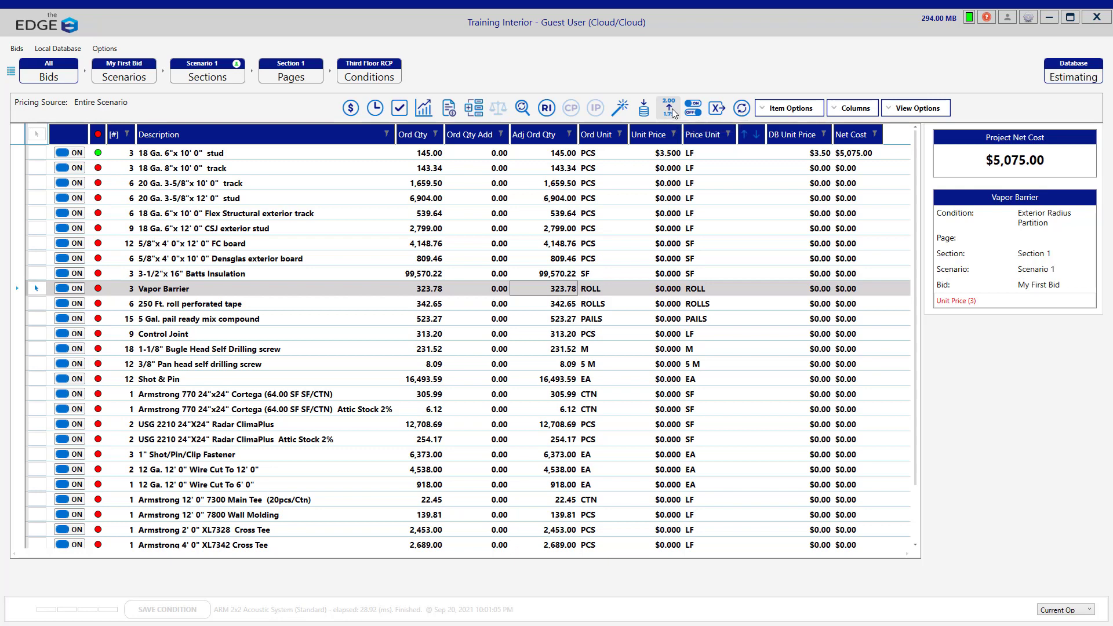
{"action": "left_click", "coordinate": [560, 292]}
{"action": "left_click", "coordinate": [428, 292]}
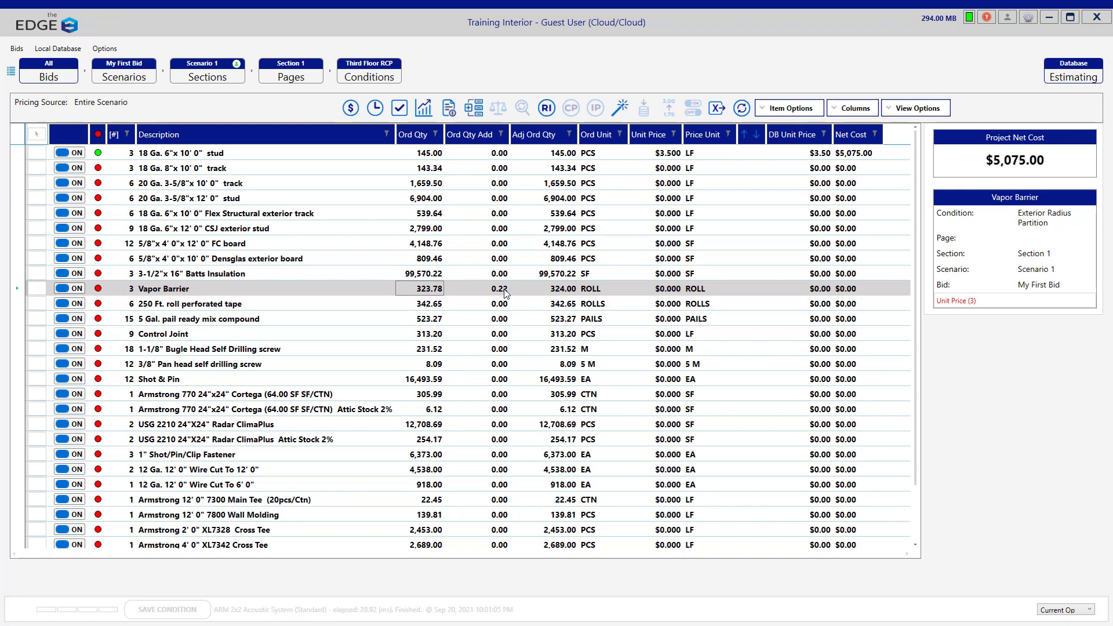
{"action": "left_click", "coordinate": [505, 292]}
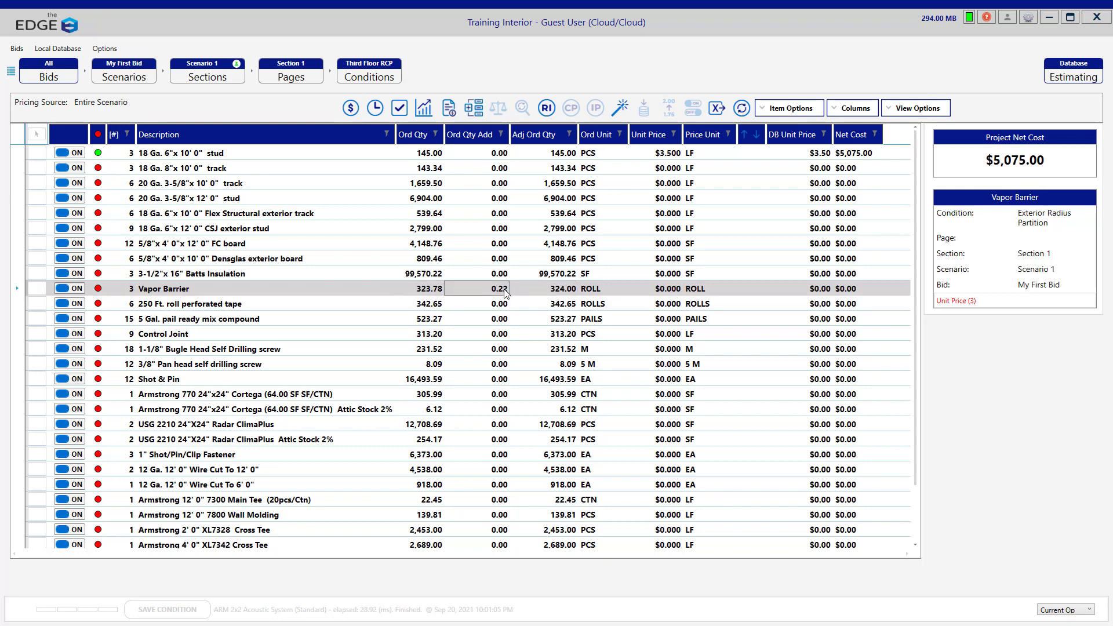
{"action": "left_click", "coordinate": [564, 291]}
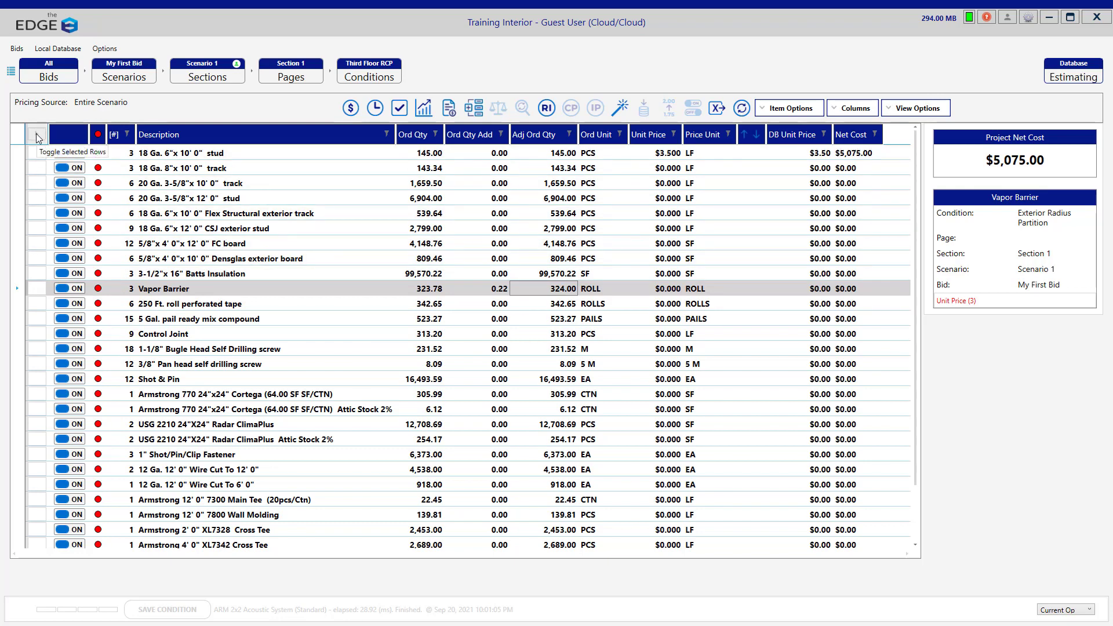
- Round the order quantities of all pricing items up to whole units, leaving no rows selected
{"action": "left_click", "coordinate": [37, 137]}
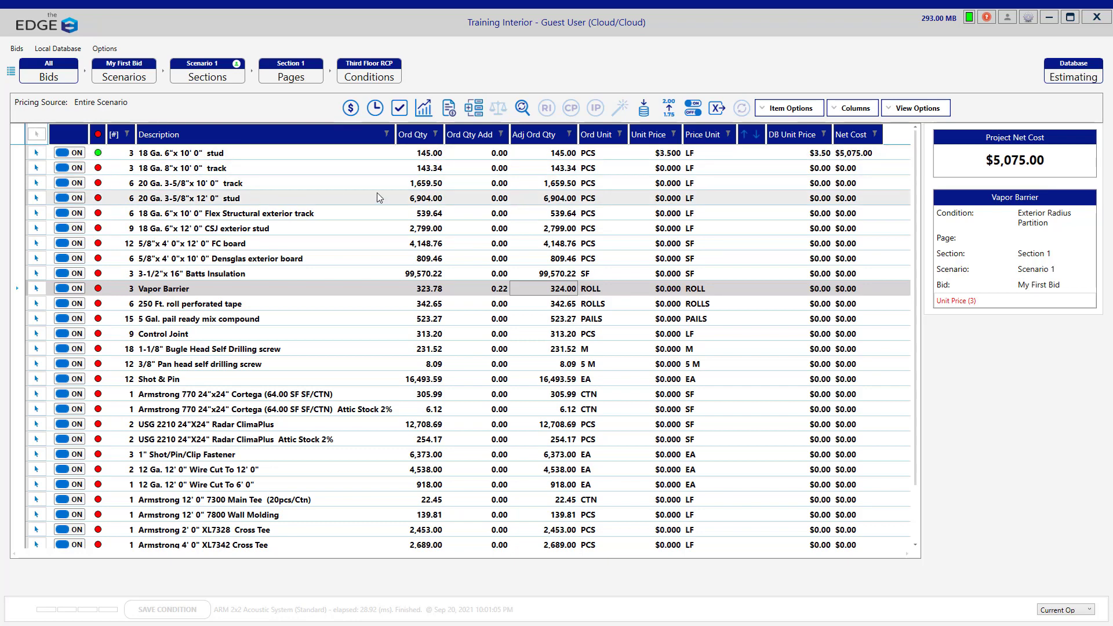
{"action": "left_click", "coordinate": [670, 108]}
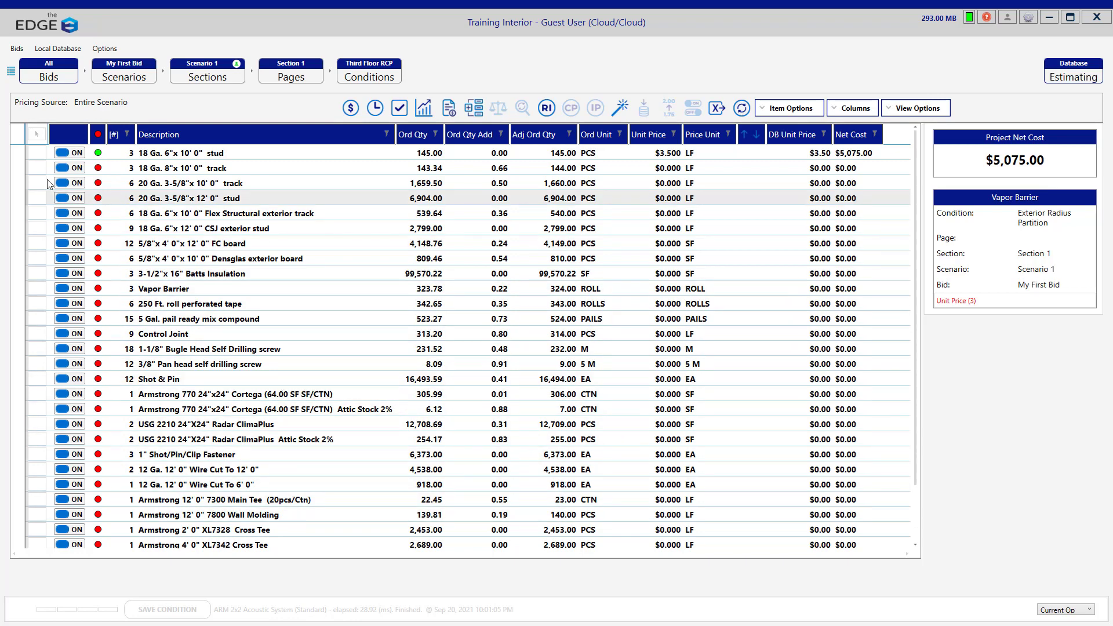
{"action": "left_click", "coordinate": [36, 134]}
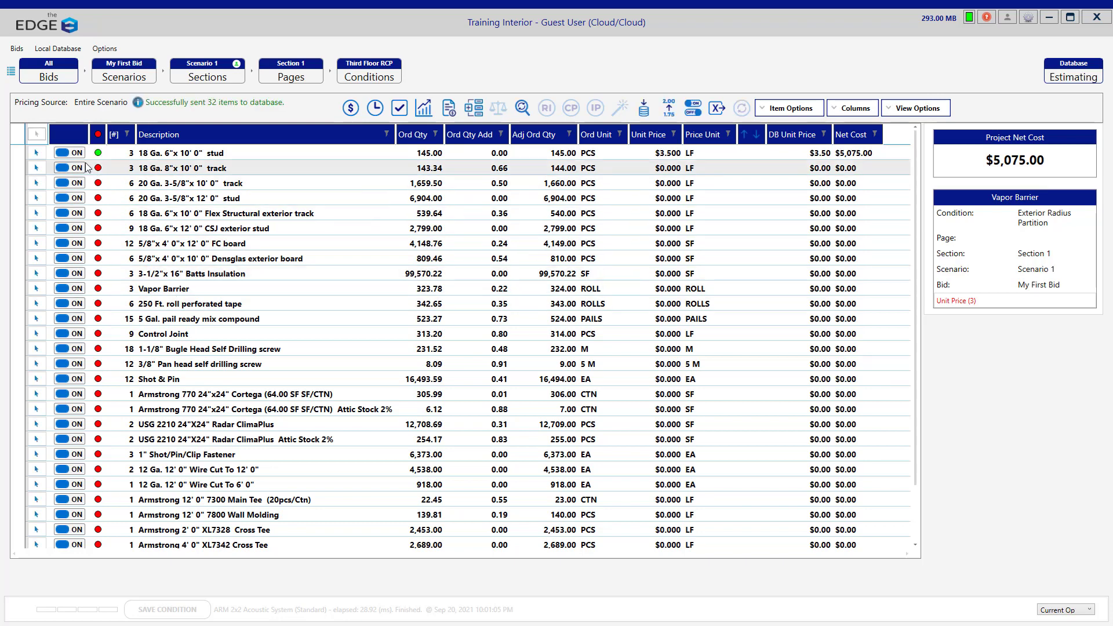
{"action": "left_click", "coordinate": [37, 133]}
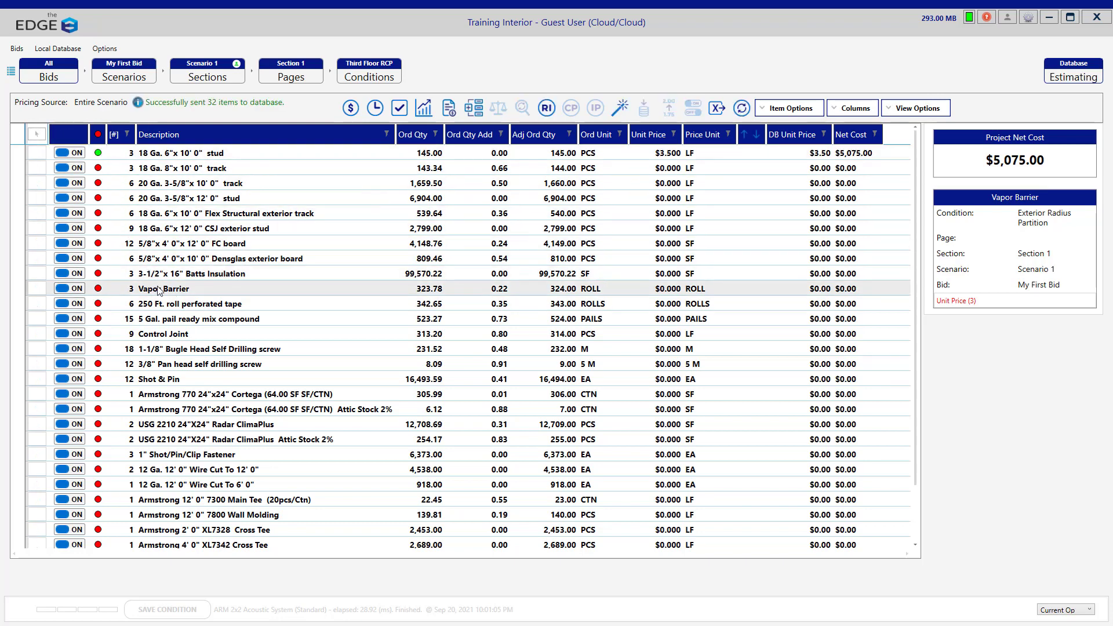
- Replace the board type of the 5/8"x 4' 0"x 12' 0" FC board with MR and apply it to the item's conditions
{"action": "left_click", "coordinate": [228, 246]}
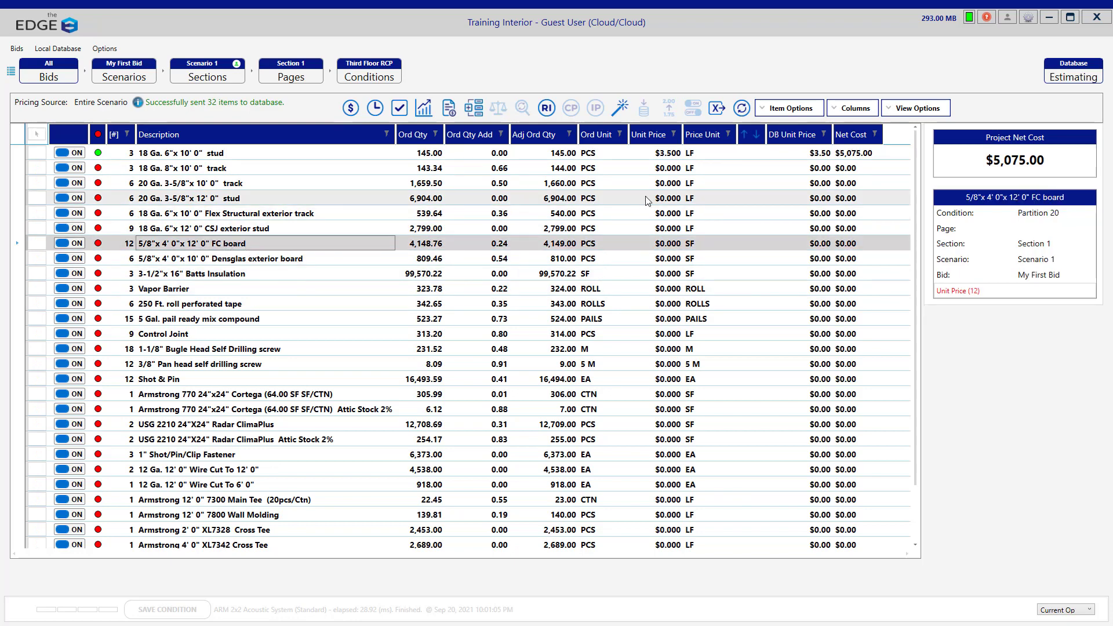
{"action": "left_click", "coordinate": [744, 109]}
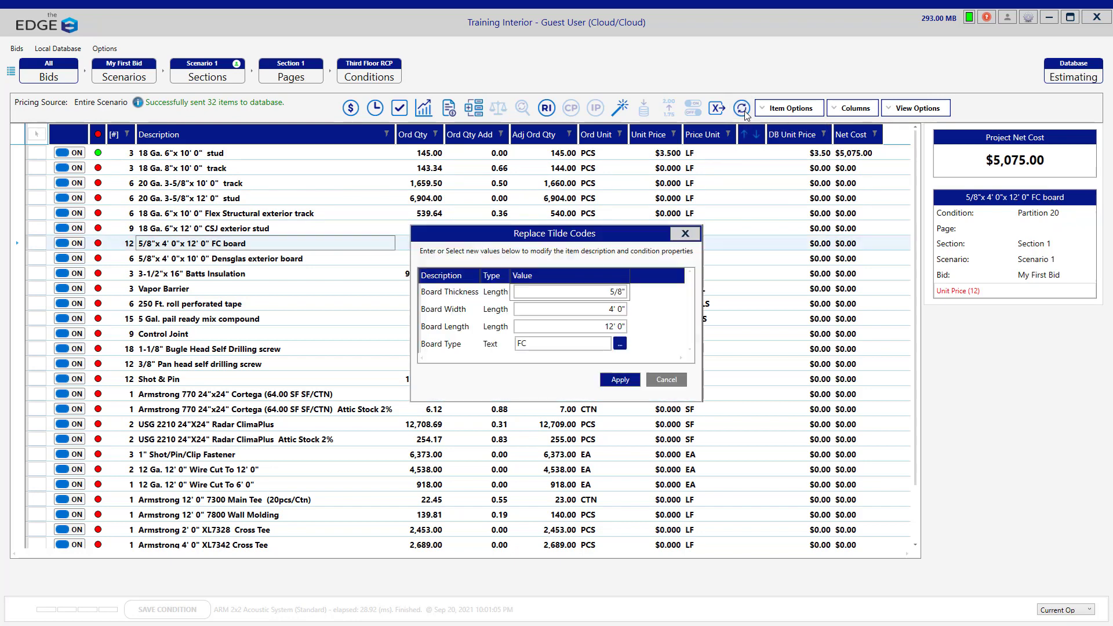
{"action": "left_click", "coordinate": [620, 346]}
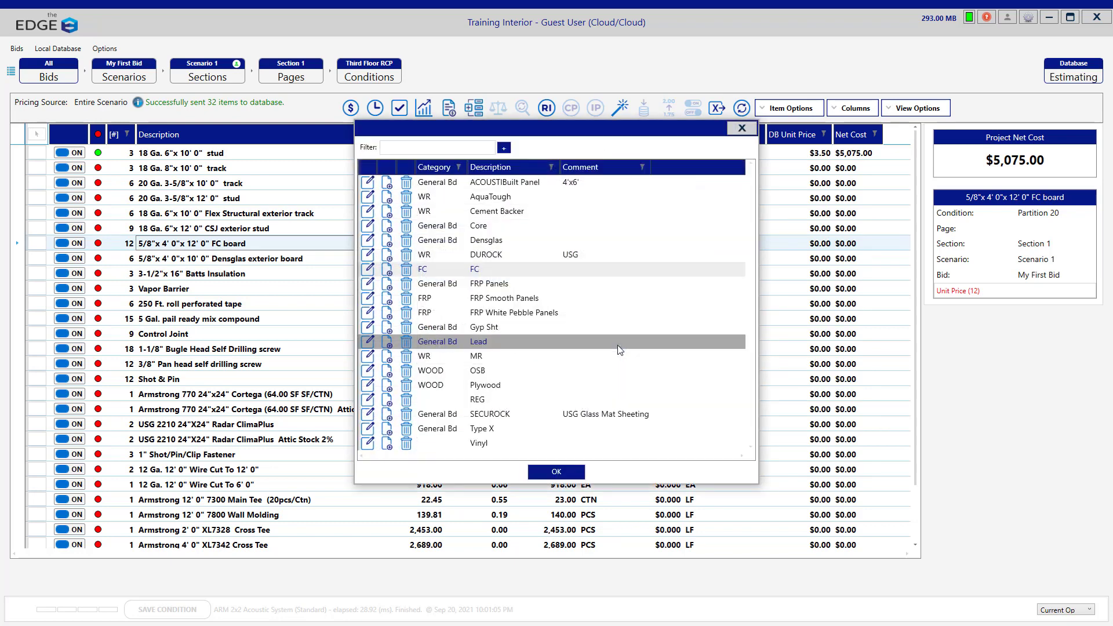
{"action": "left_click", "coordinate": [533, 358]}
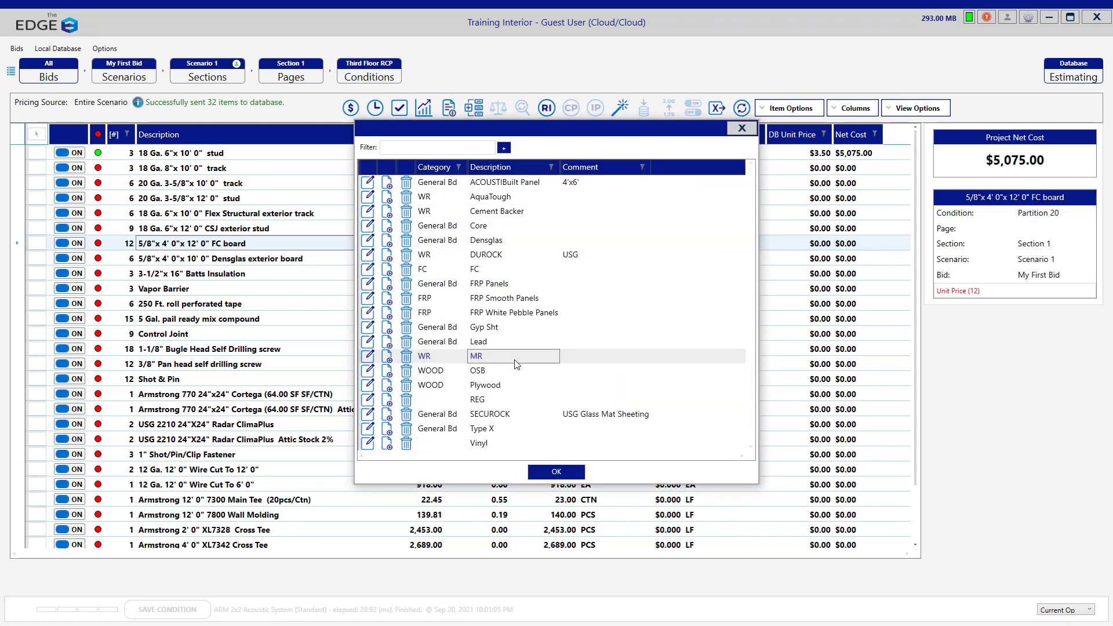
{"action": "left_click", "coordinate": [555, 473]}
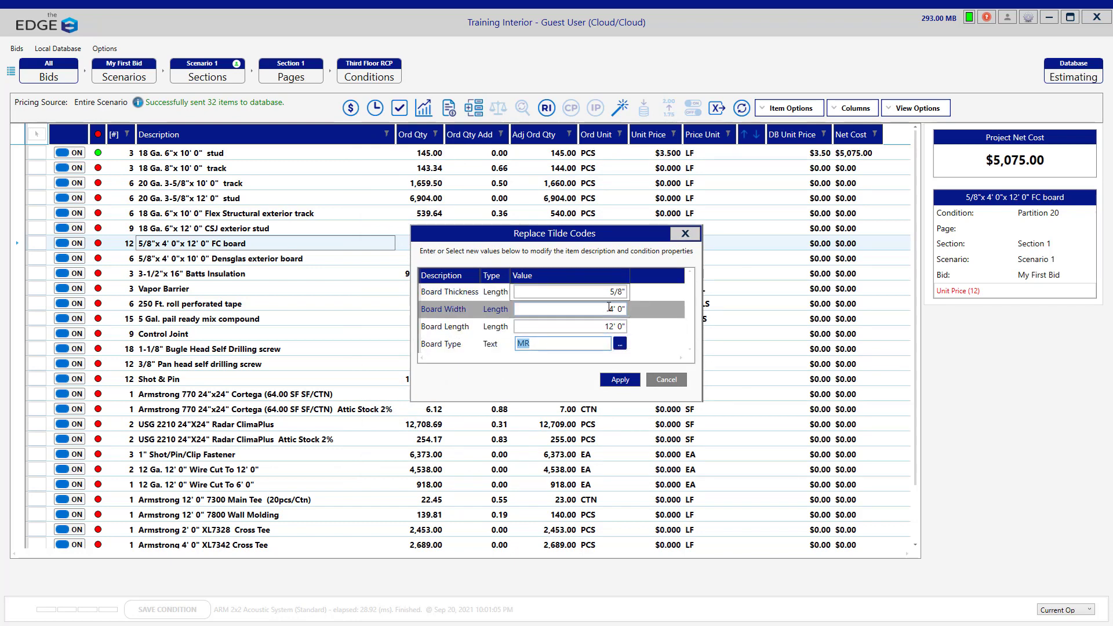
{"action": "left_click", "coordinate": [618, 380]}
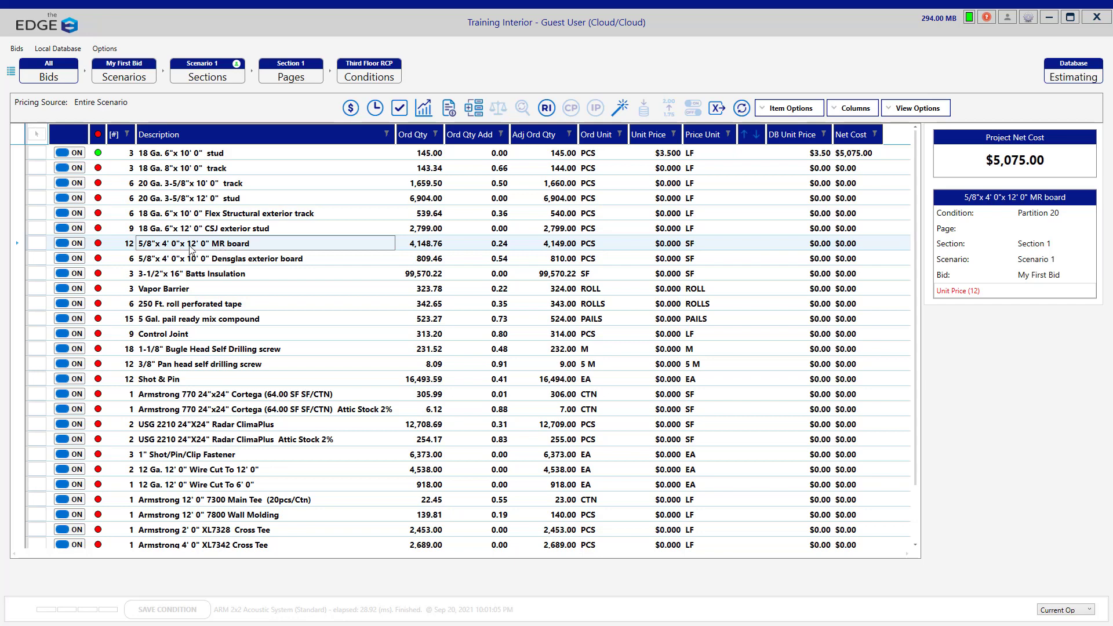
{"action": "left_click", "coordinate": [145, 248]}
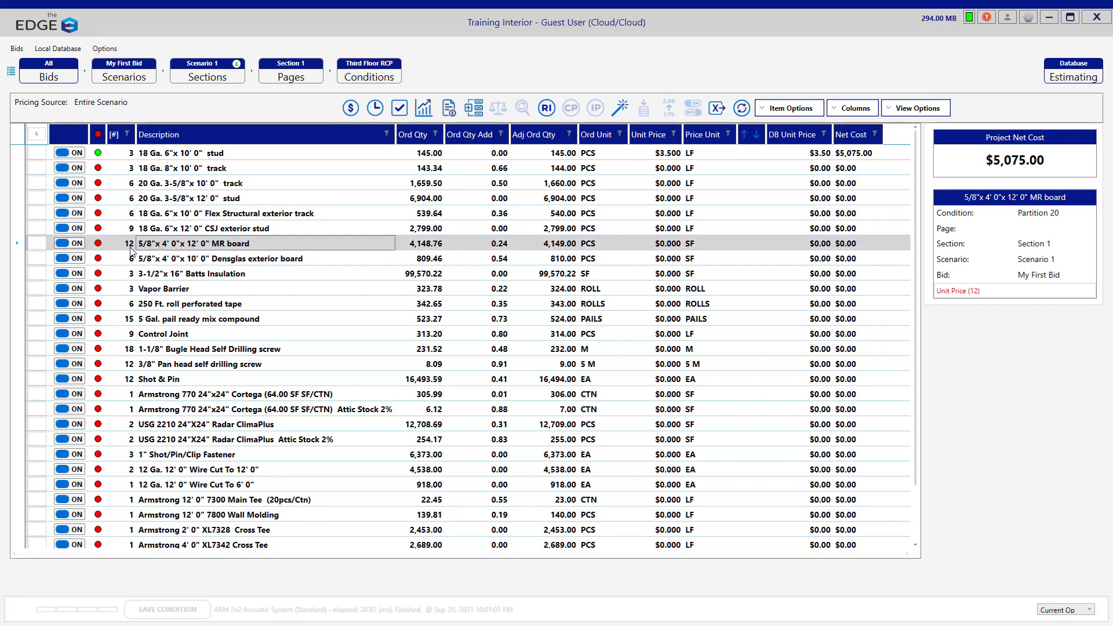
{"action": "left_click", "coordinate": [131, 249]}
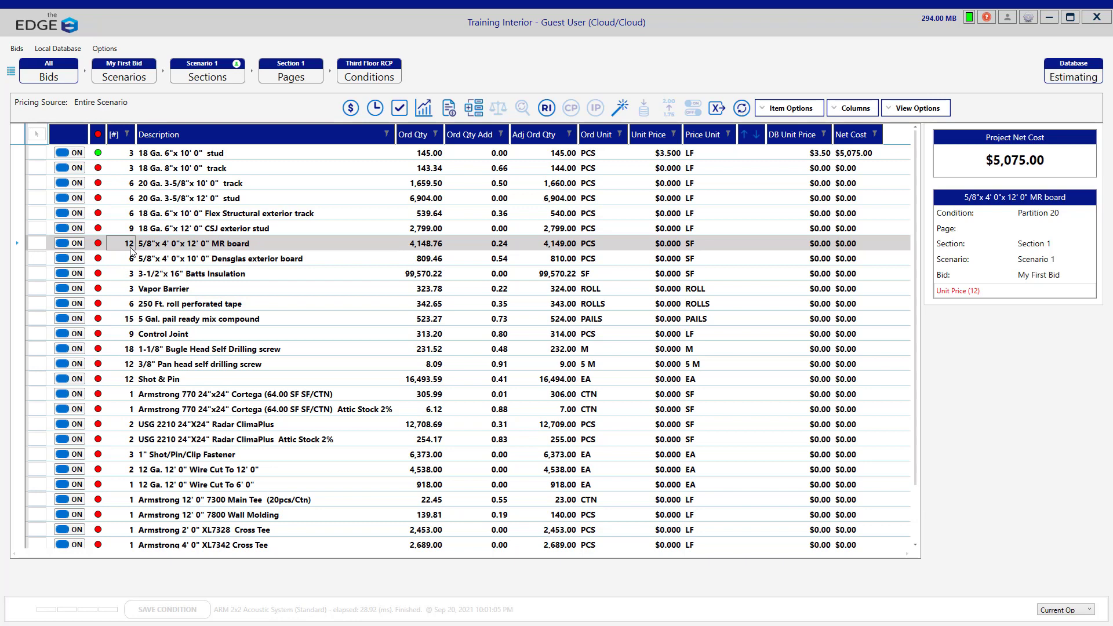
{"action": "left_click", "coordinate": [165, 248]}
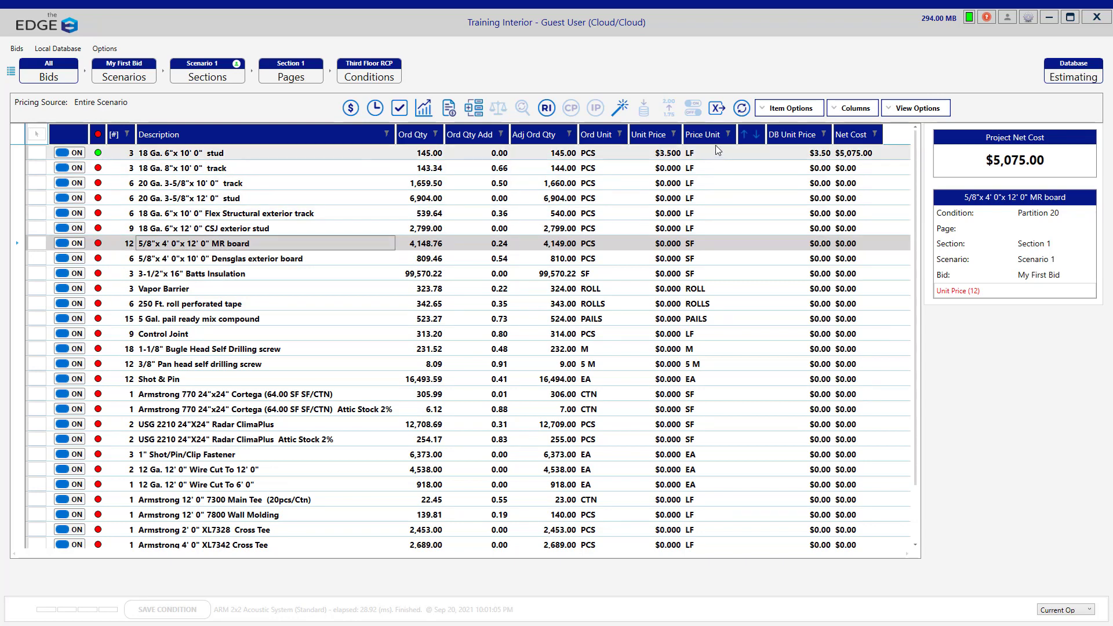
- Export the pricing grid to an Excel file named sdfsdf on the Desktop, view it in Excel and close it
{"action": "left_click", "coordinate": [717, 113]}
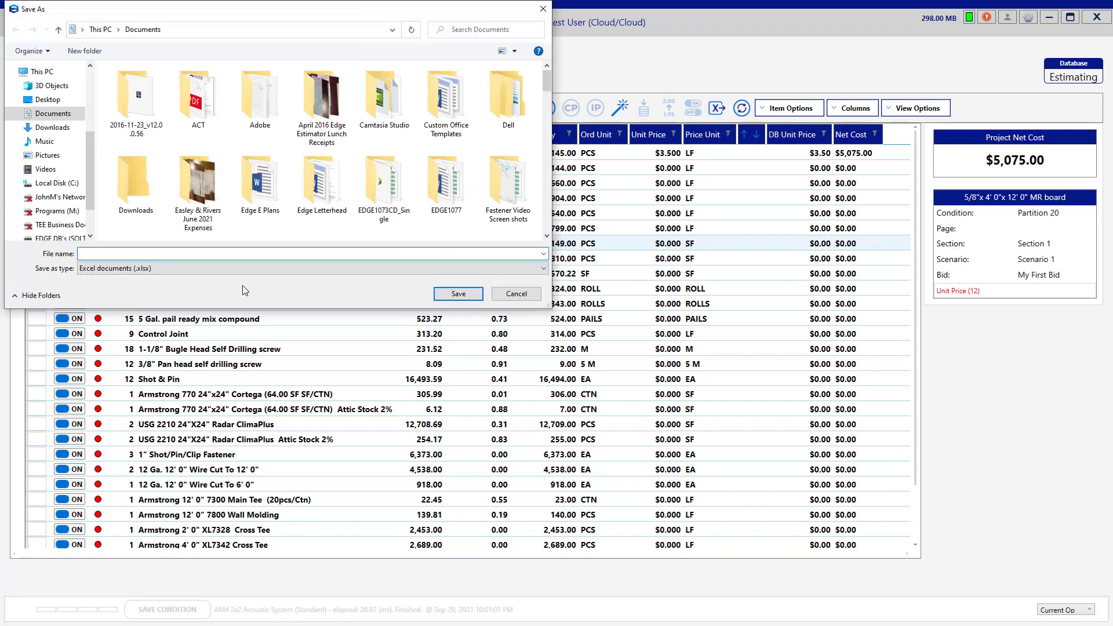
{"action": "type", "text": "sdfsdf"}
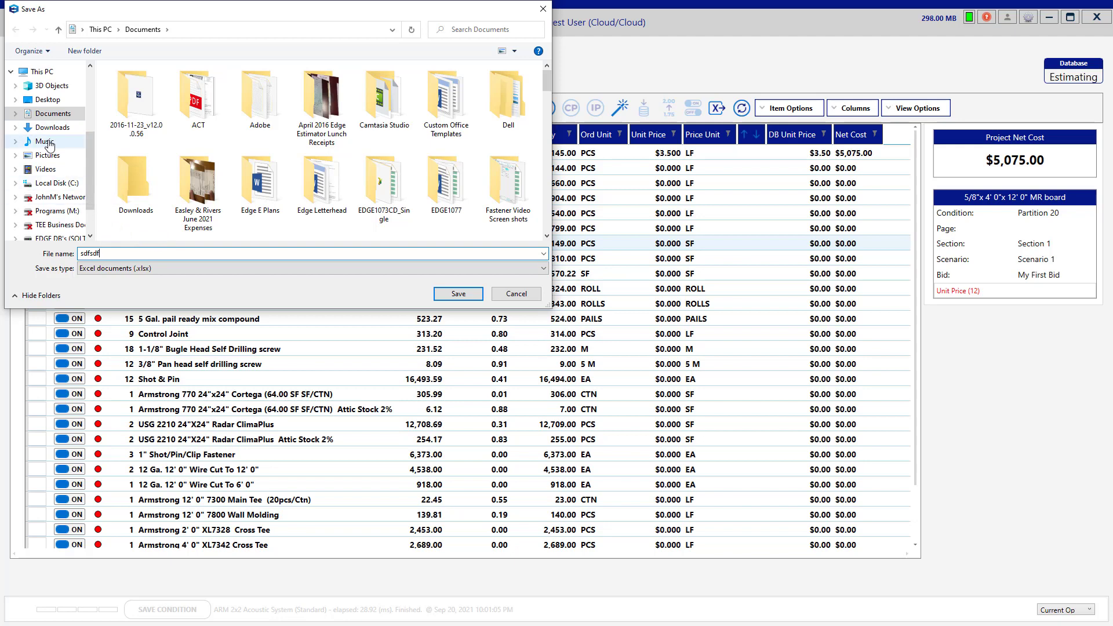
{"action": "left_click", "coordinate": [49, 101]}
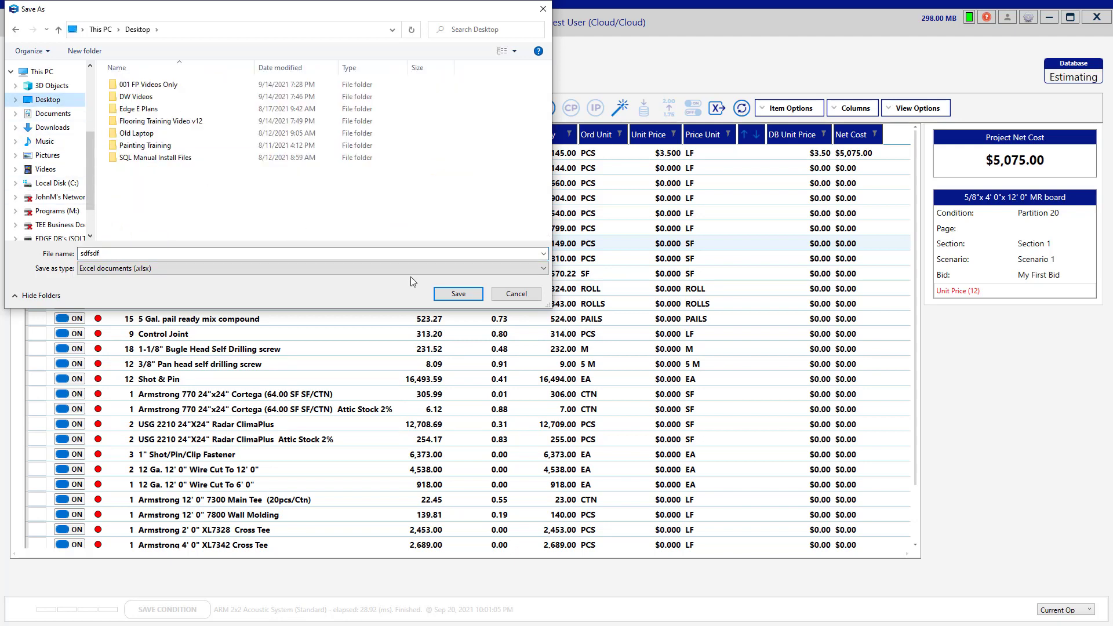
{"action": "left_click", "coordinate": [449, 295]}
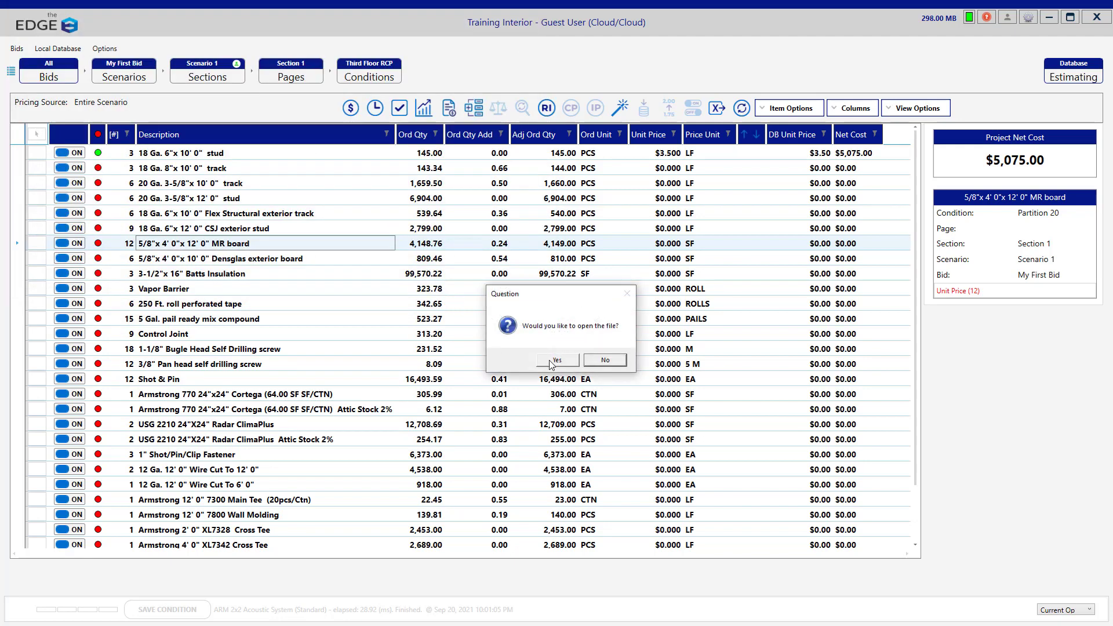
{"action": "left_click", "coordinate": [549, 363]}
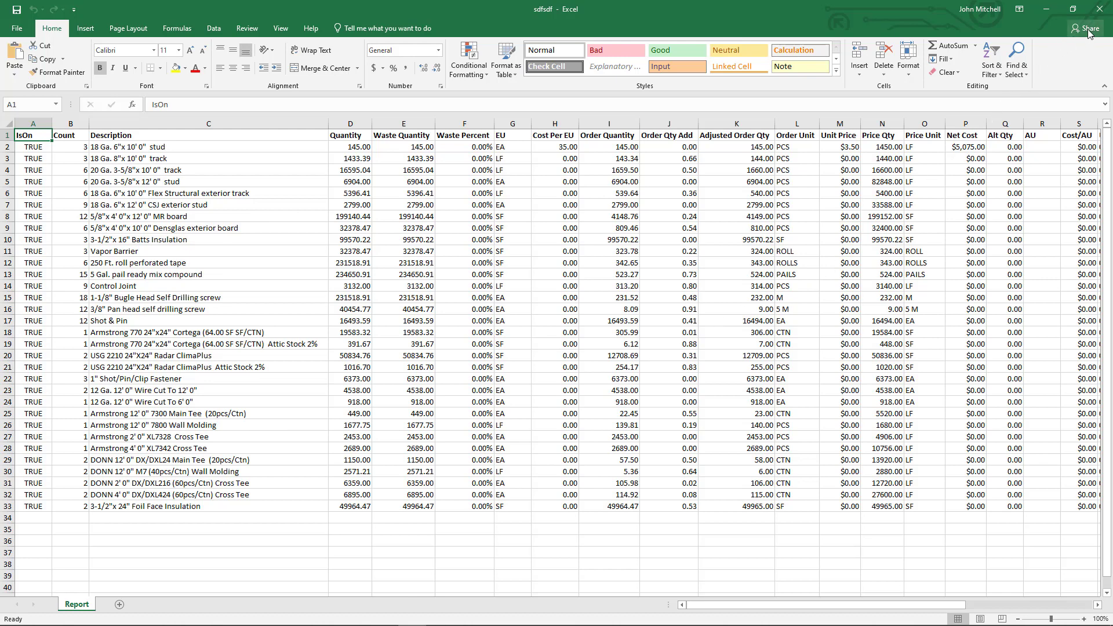
{"action": "left_click", "coordinate": [1100, 9]}
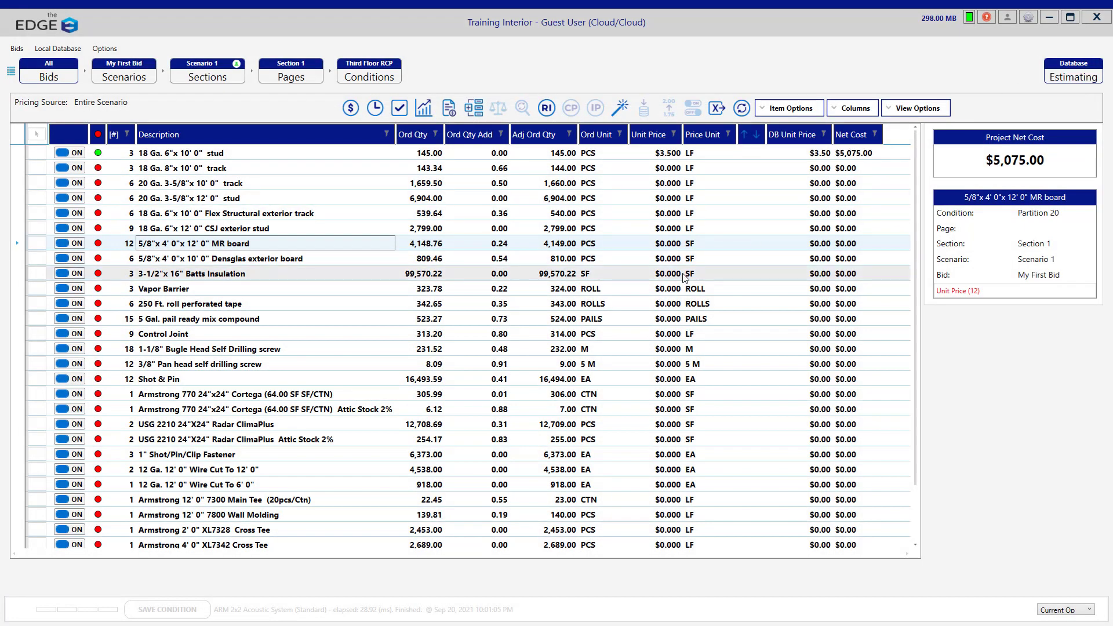